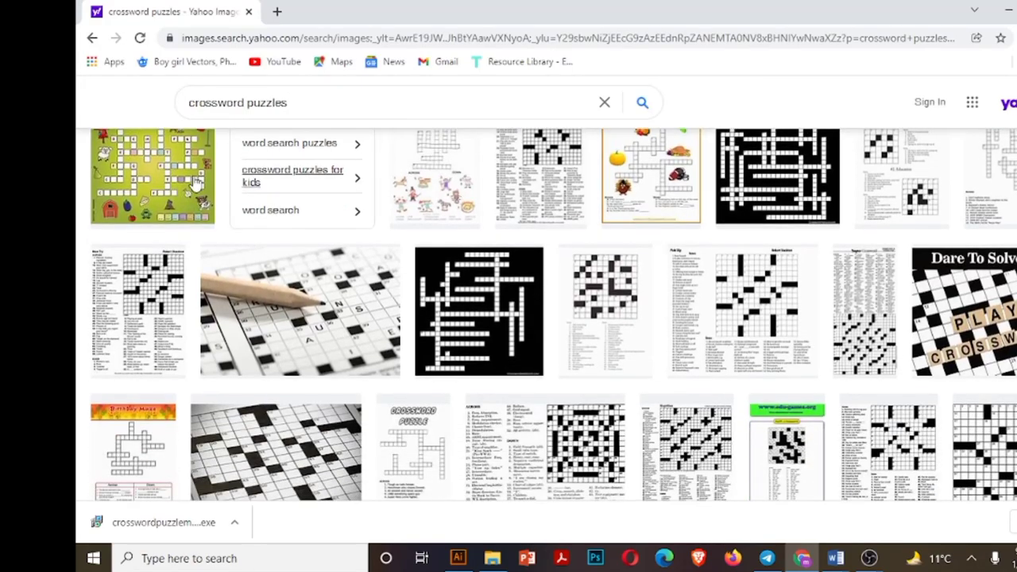
- Examine the farm-themed, animal Picture Crossword and Occupations puzzle previews among the crossword puzzle image results
click(169, 172)
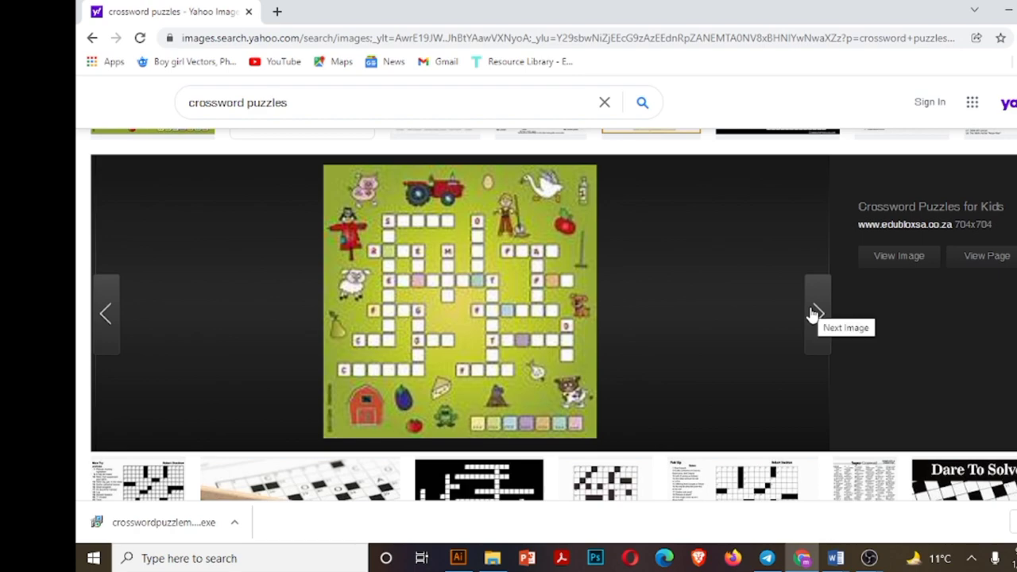
scroll(509, 318, down, 5)
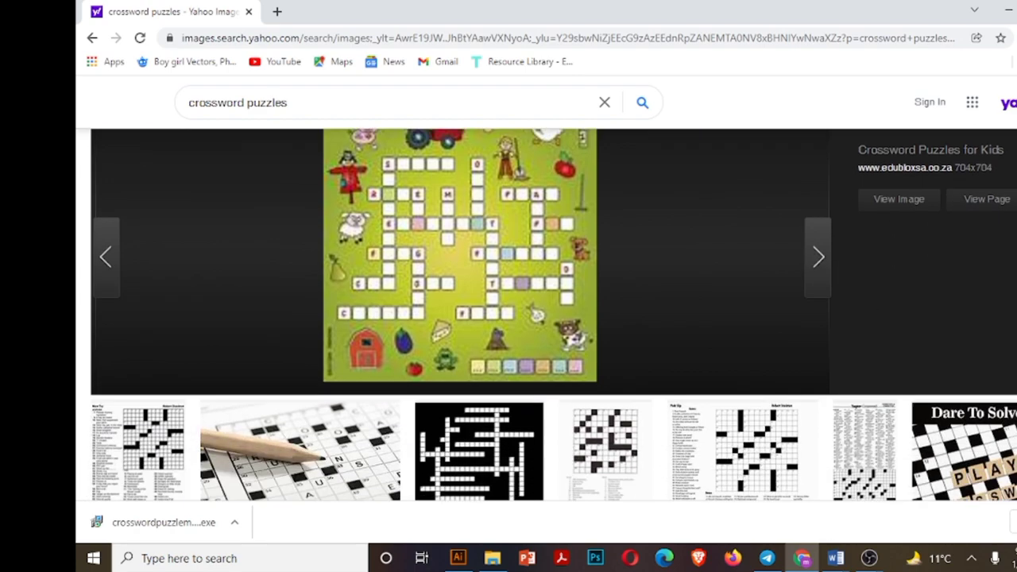
scroll(509, 318, down, 3)
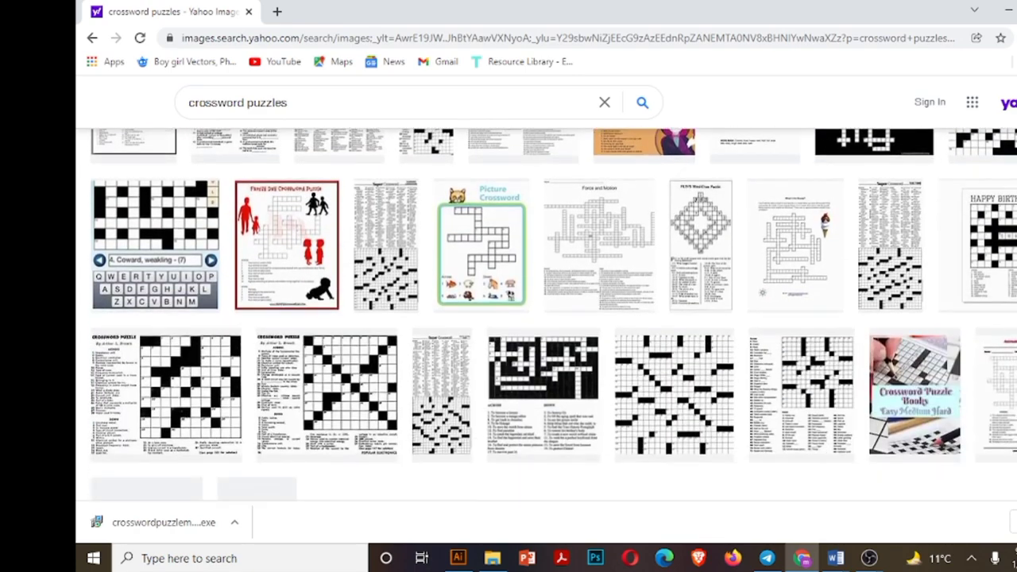
scroll(509, 318, up, 2)
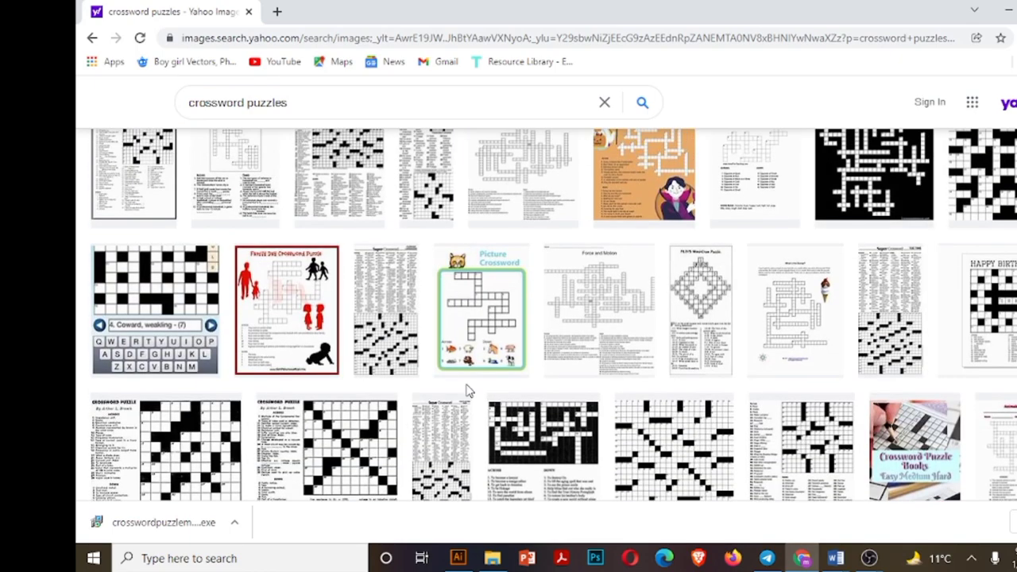
click(483, 330)
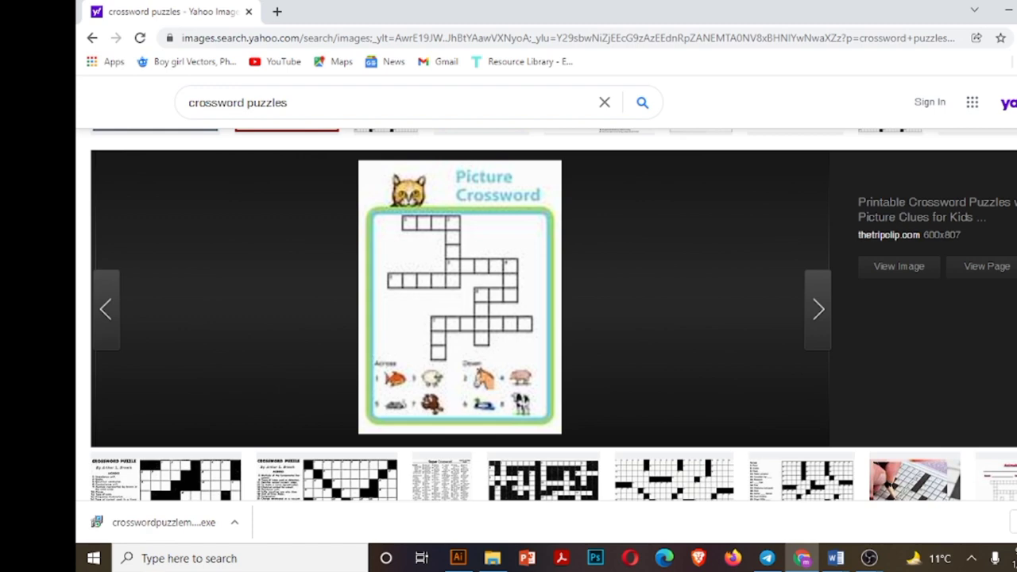
scroll(298, 298, down, 4)
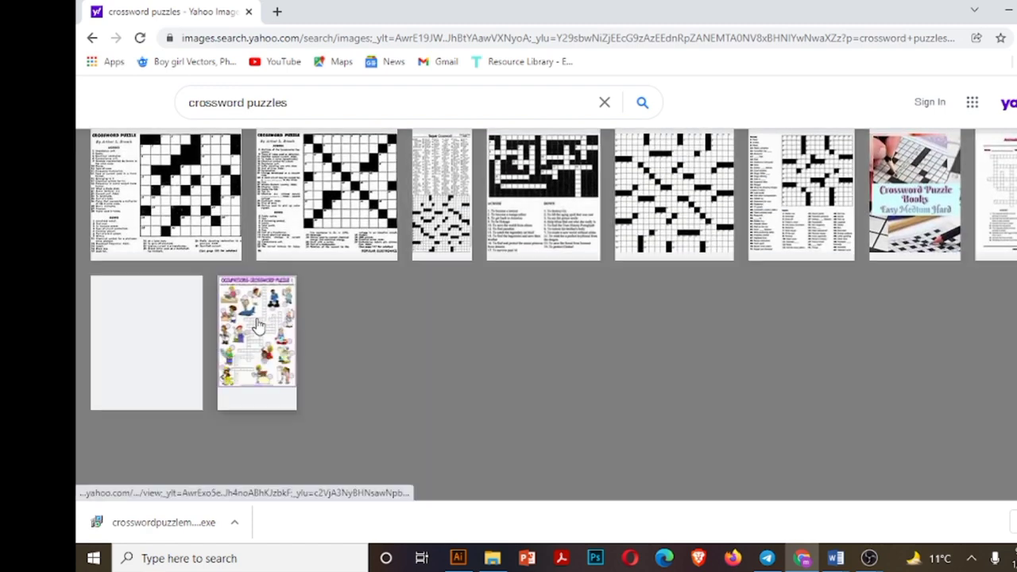
click(255, 314)
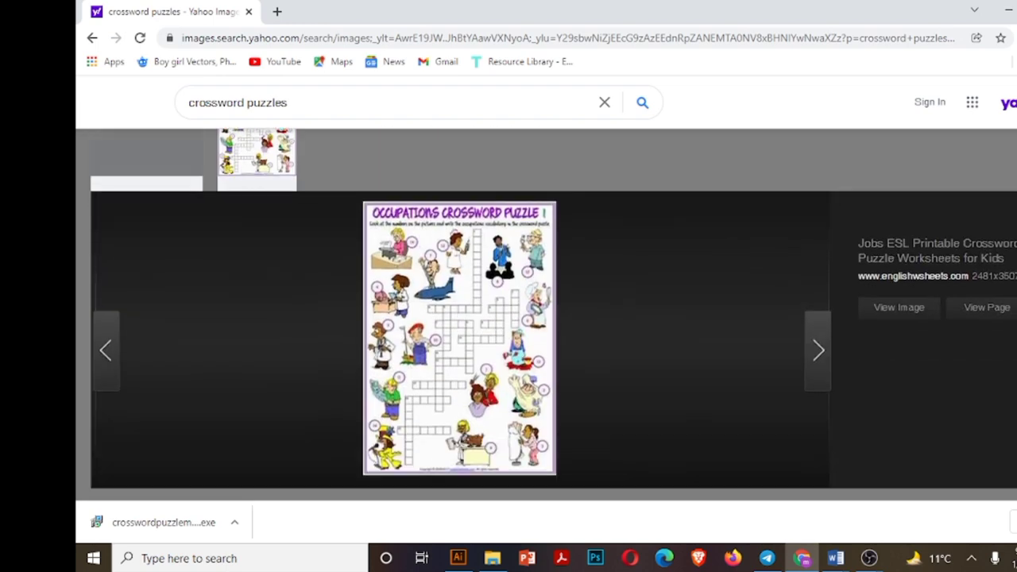
scroll(554, 314, up, 1)
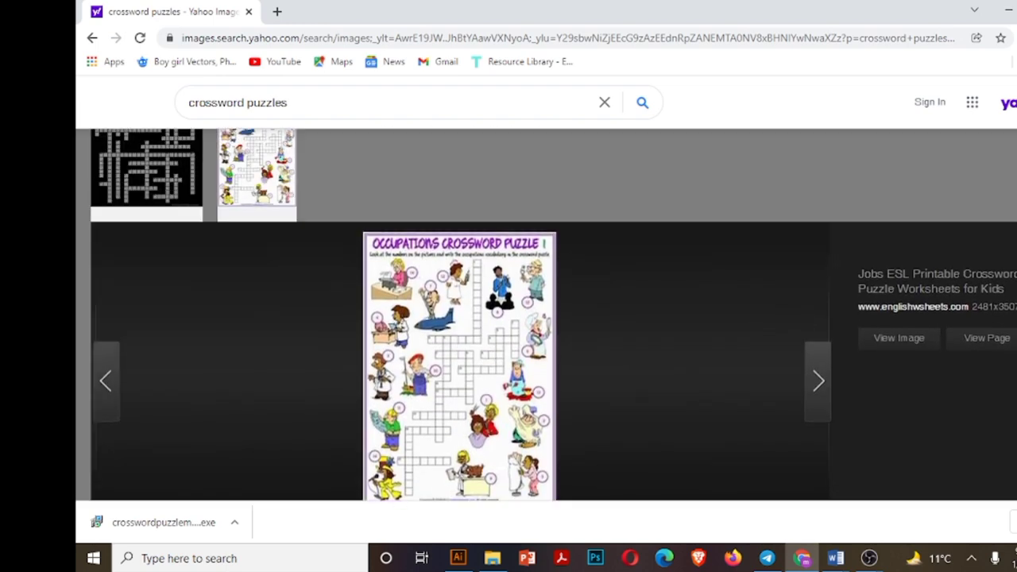
scroll(554, 315, down, 2)
scroll(548, 318, up, 3)
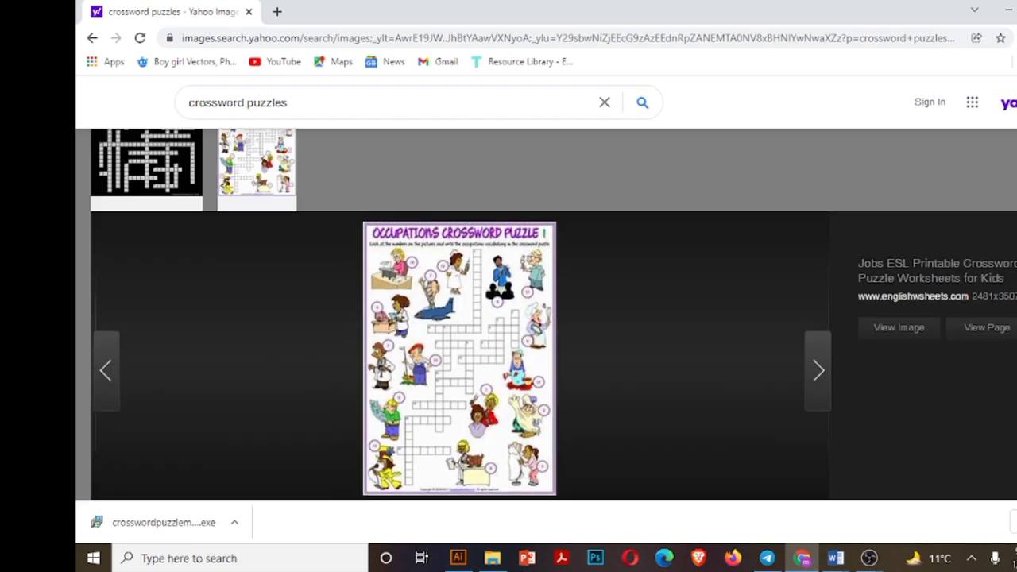
scroll(545, 311, up, 4)
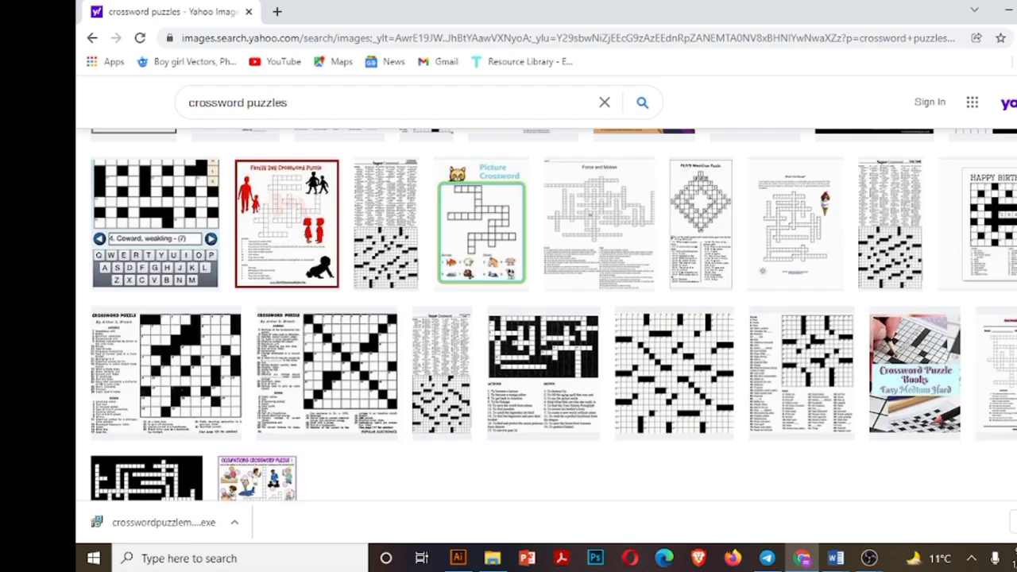
- Examine the ice cream, Birthday Maze and Basketball crossword previews among the image results
click(804, 213)
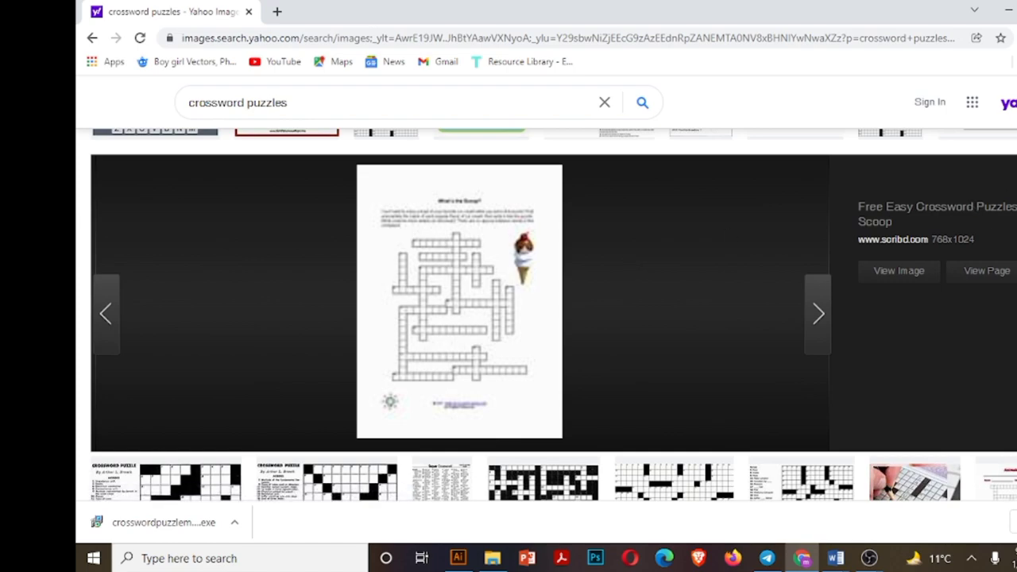
key(Escape)
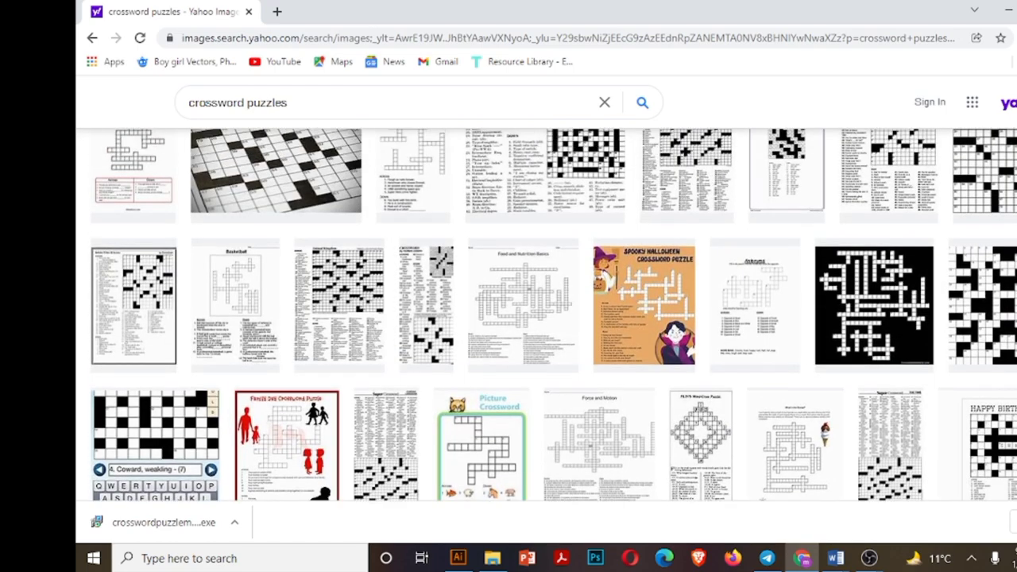
click(94, 212)
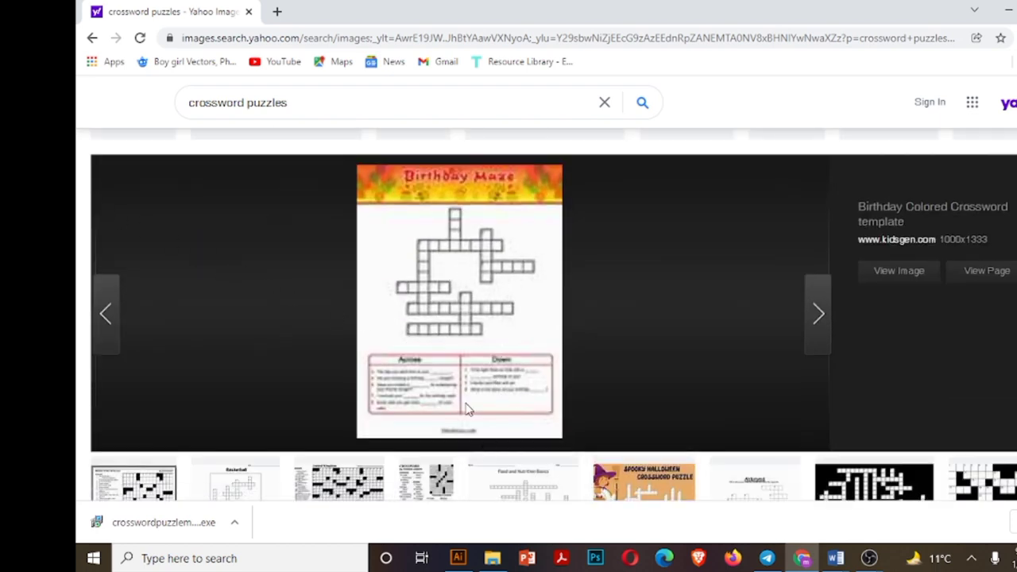
click(251, 491)
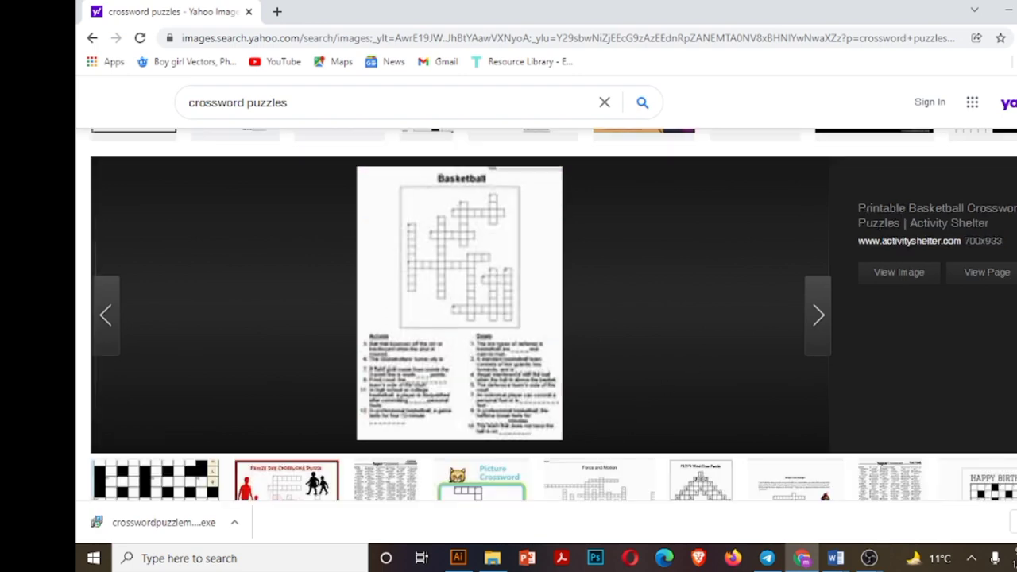
scroll(508, 318, up, 5)
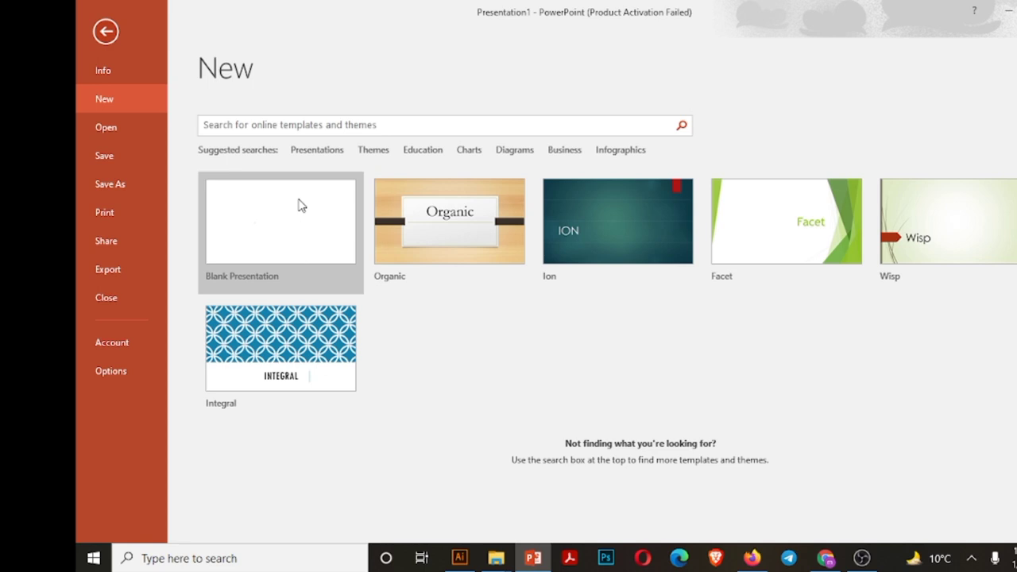
- In PowerPoint, create a blank presentation and set its slides to Letter Paper (8.5x11 in) in portrait orientation
click(302, 210)
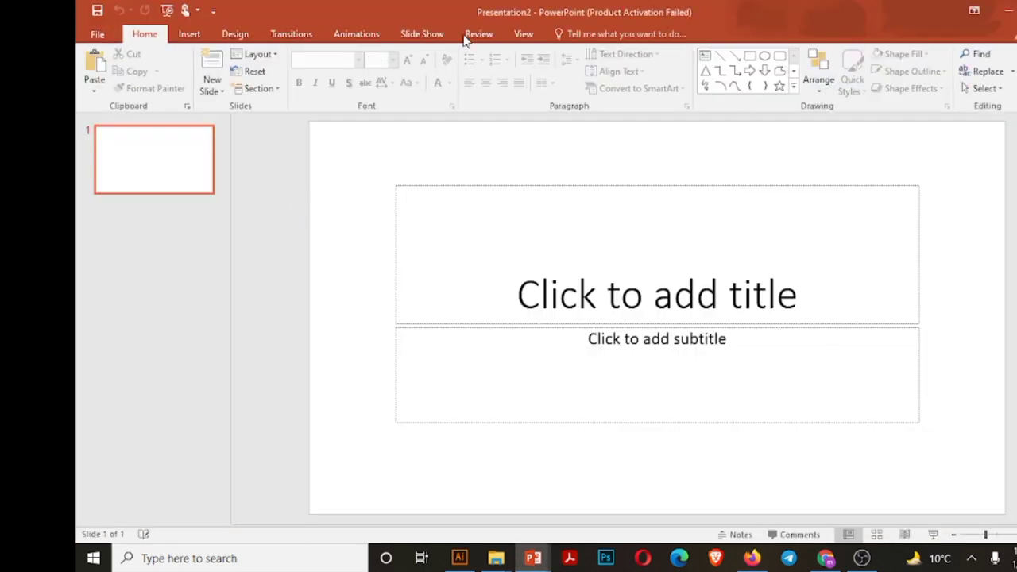
click(234, 35)
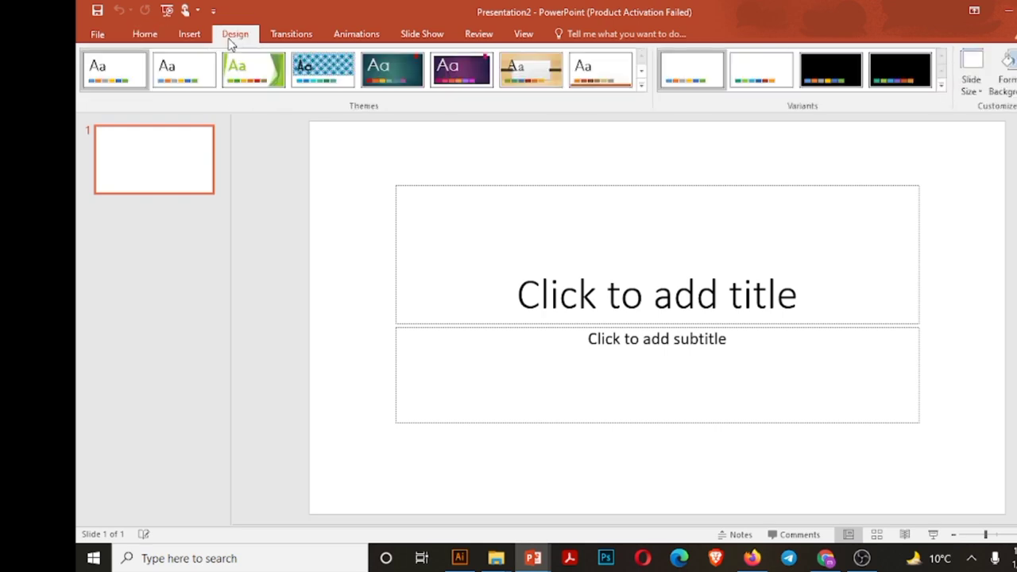
click(962, 93)
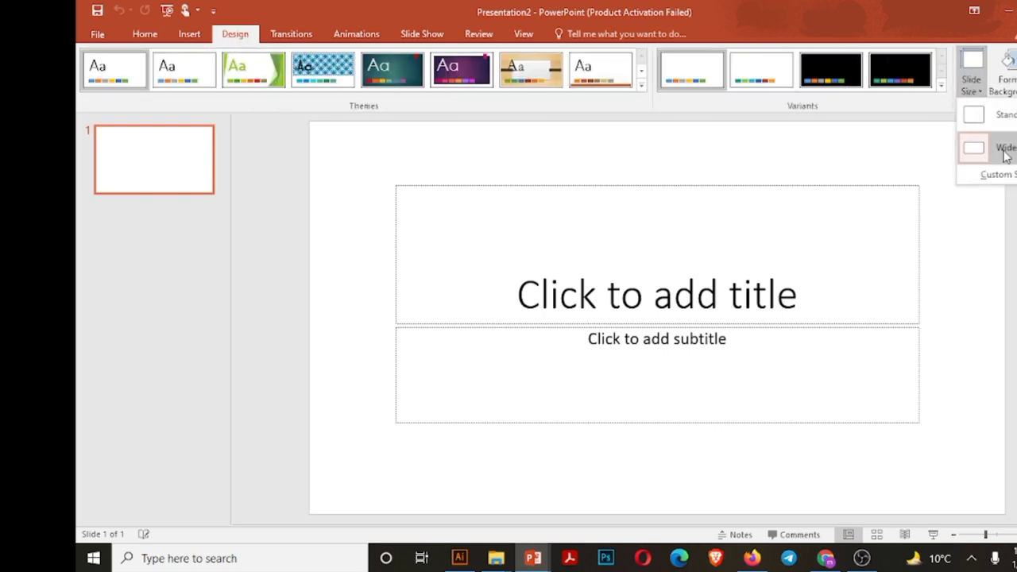
click(1004, 174)
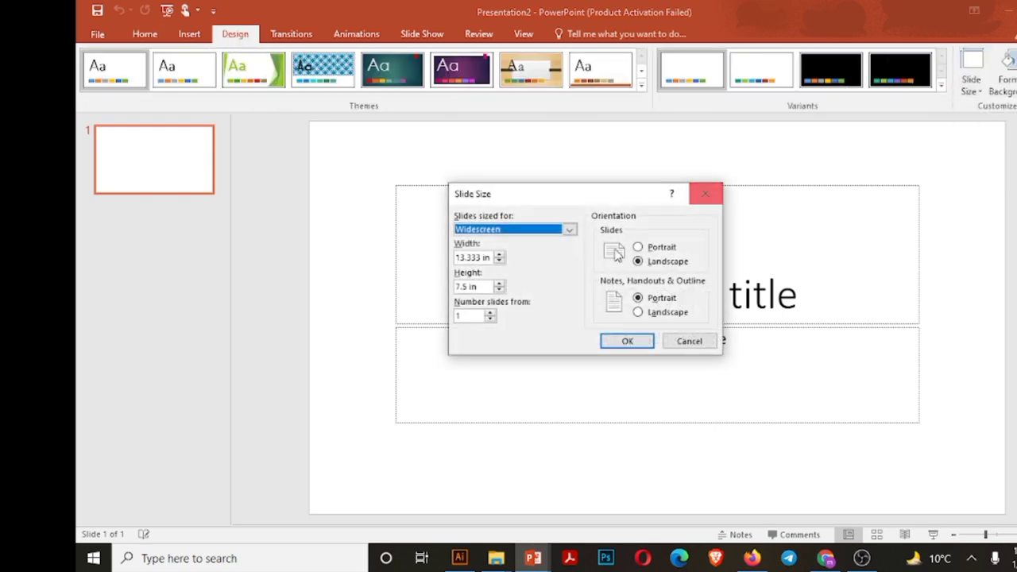
click(569, 230)
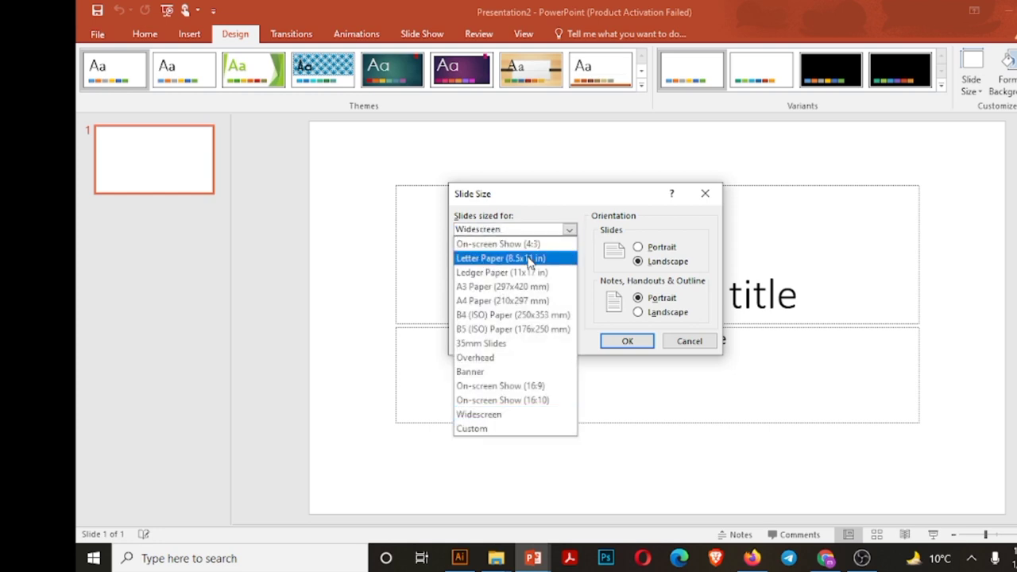
click(528, 257)
click(639, 248)
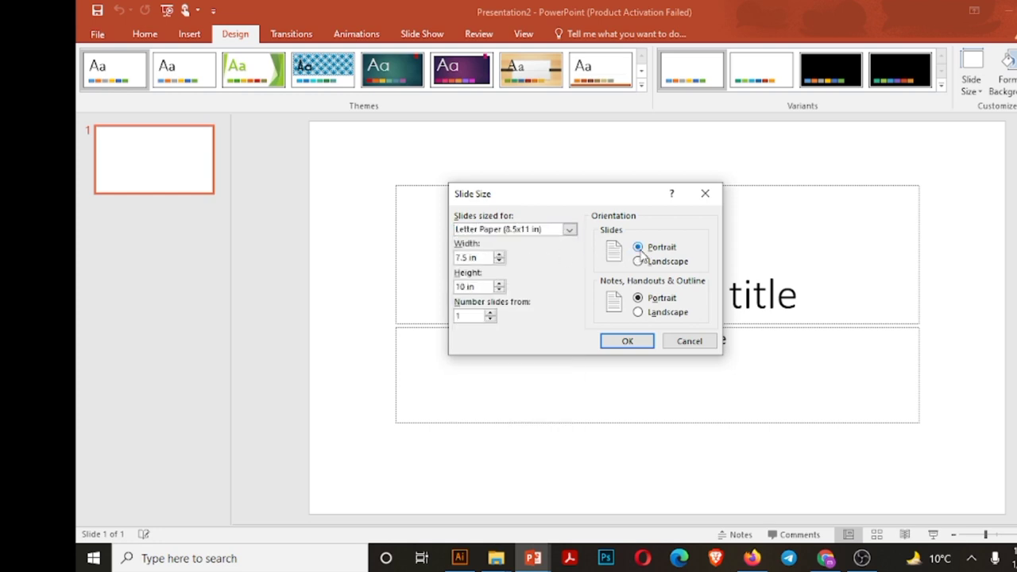
click(636, 345)
click(624, 378)
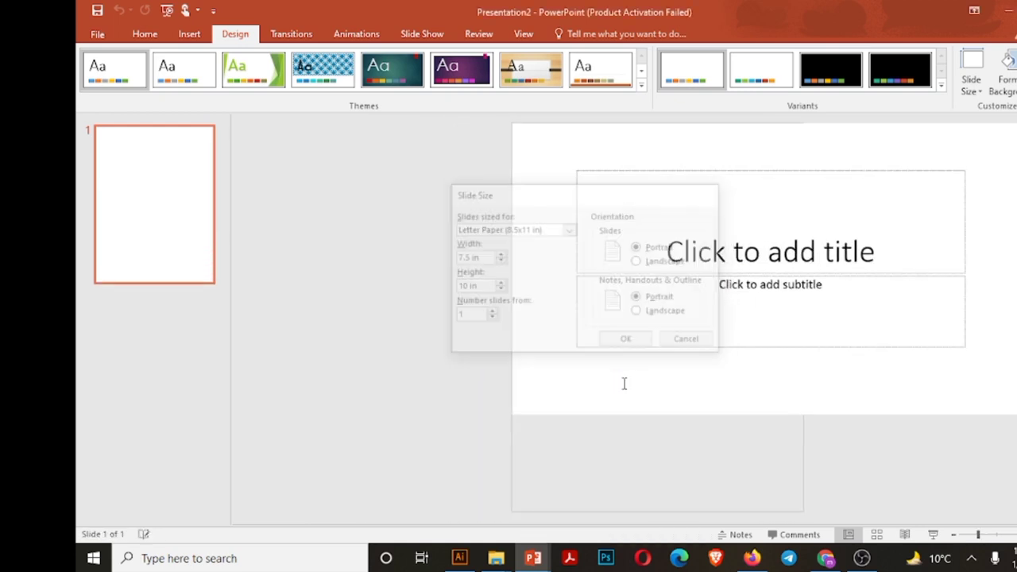
- Delete the subtitle placeholder and enter "Crossword Puzzle" as the slide's title
click(635, 326)
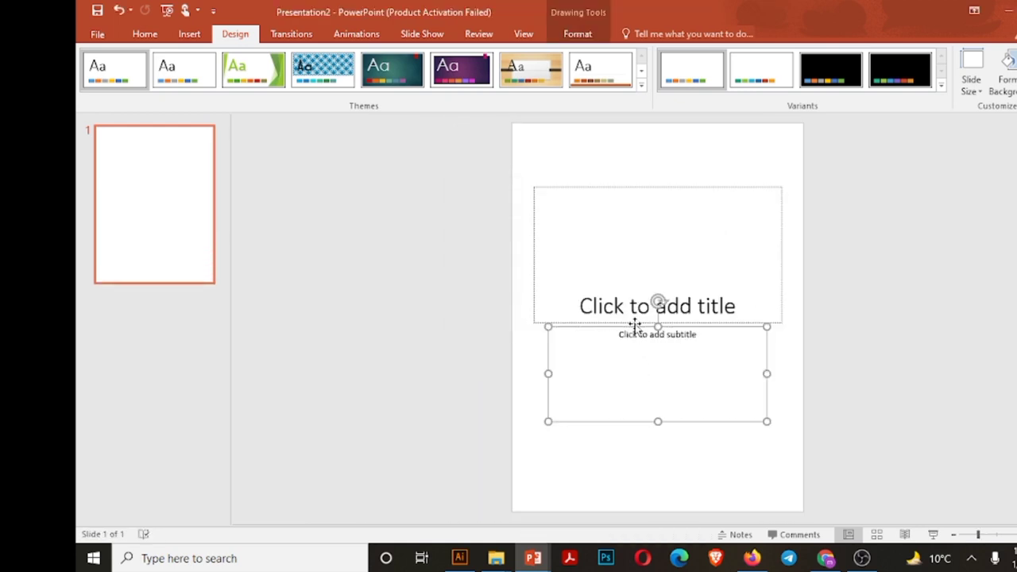
key(Delete)
click(633, 321)
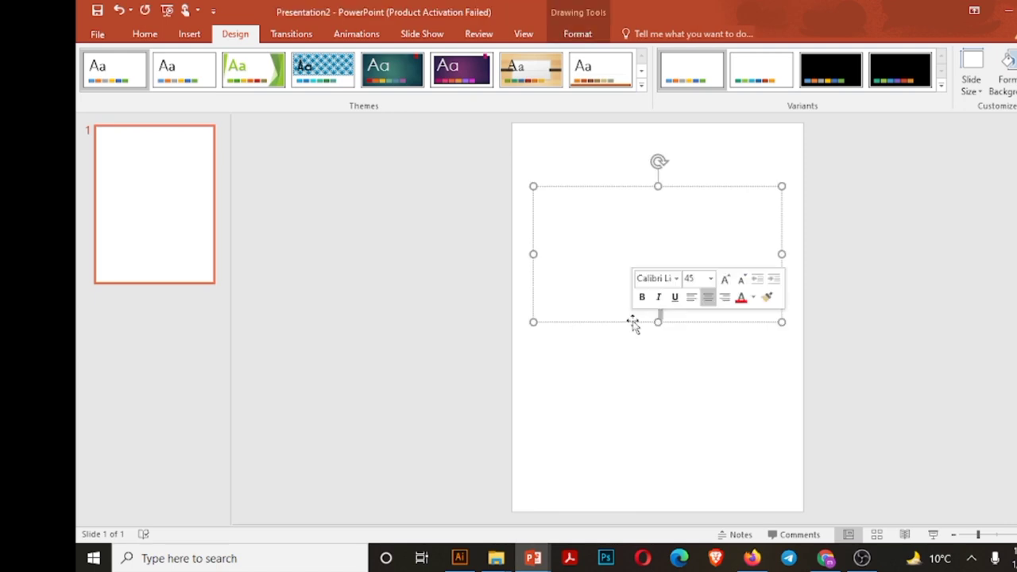
text(Cr)
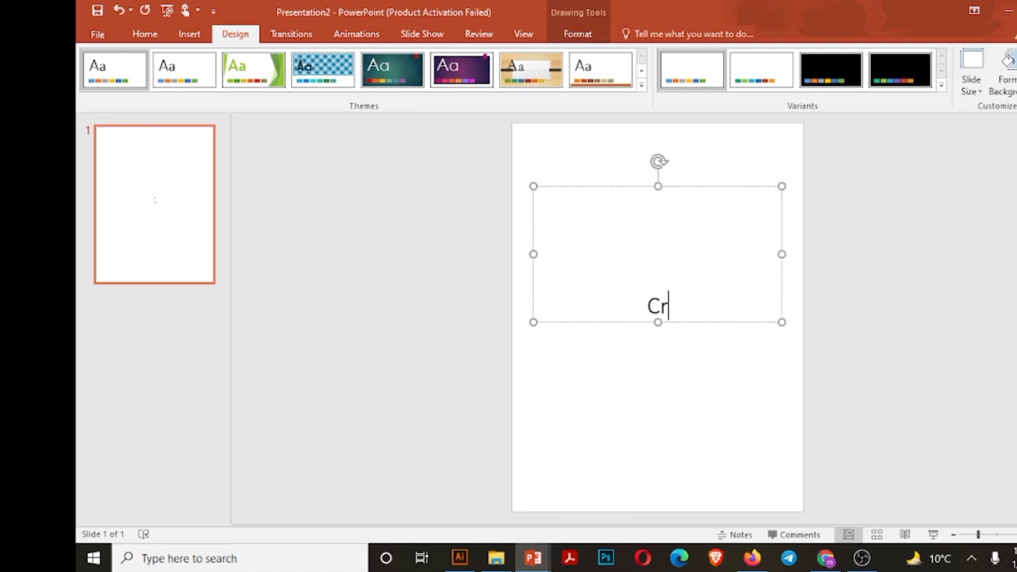
text(oosw)
key(BackSpace)
key(BackSpace)
key(BackSpace)
text(ss)
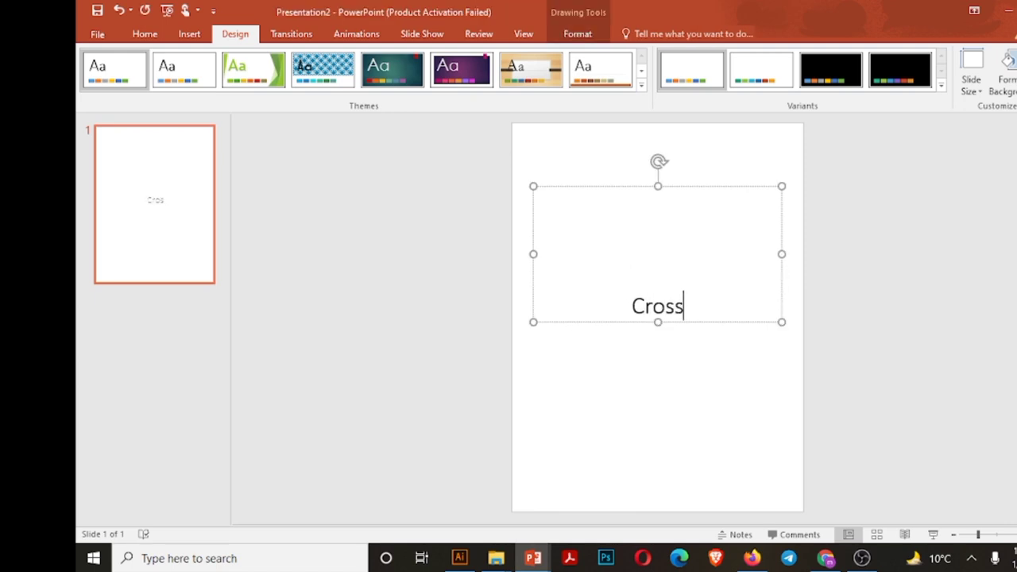
text(word P)
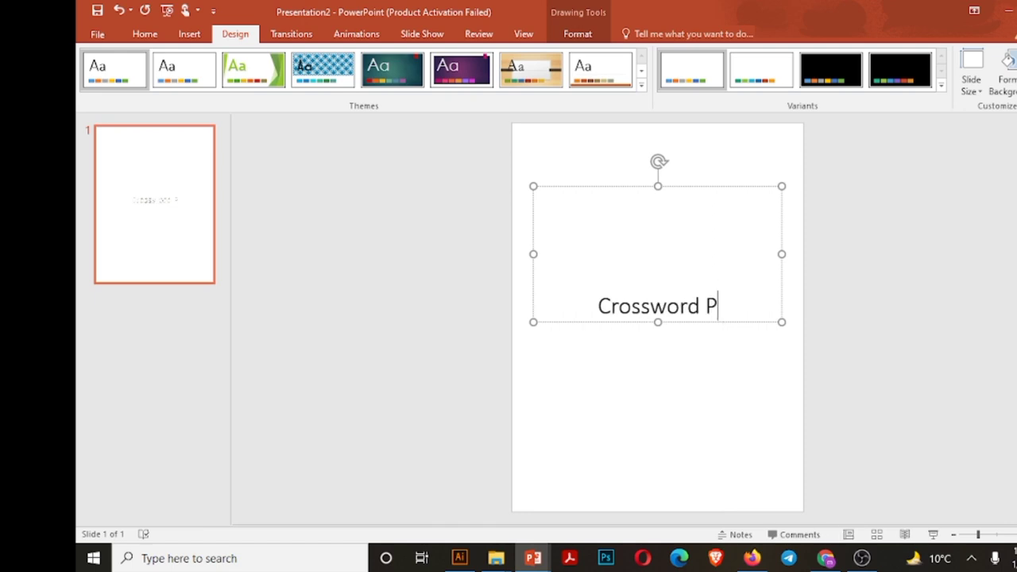
text(uzzles)
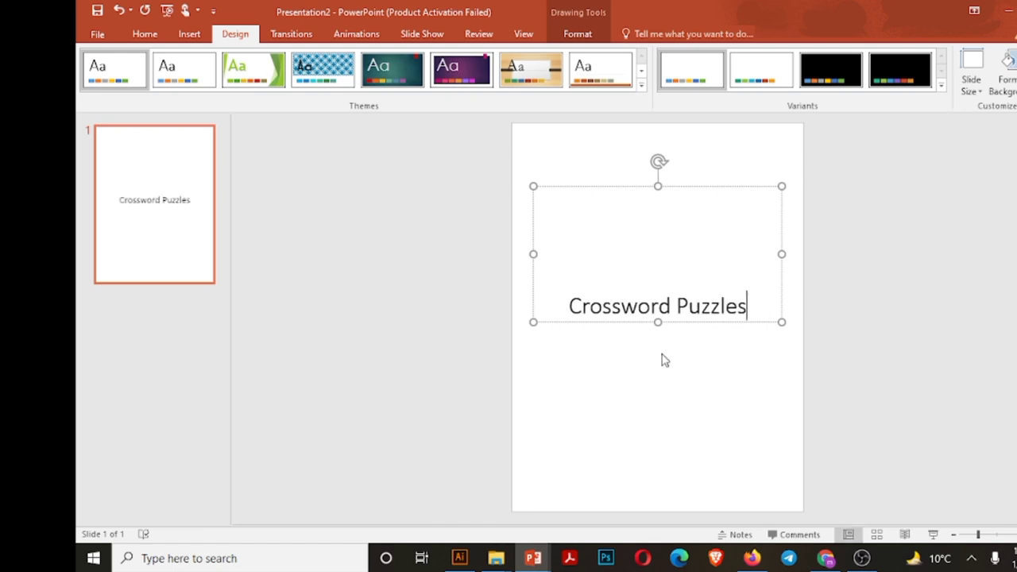
key(BackSpace)
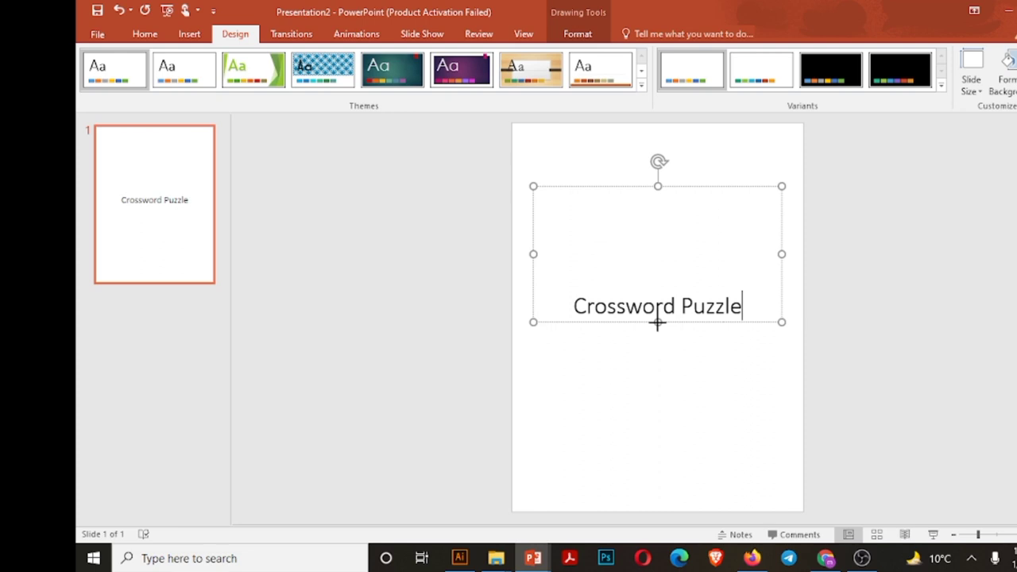
- Shrink the title box to the height of one text line and place it near the slide's upper edge
drag(657, 322, 625, 154)
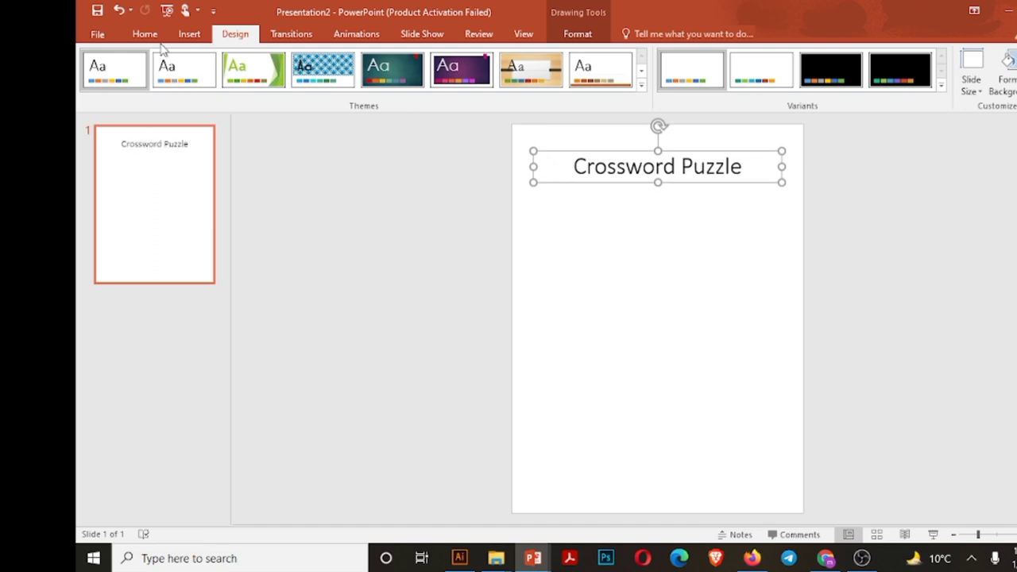
click(145, 34)
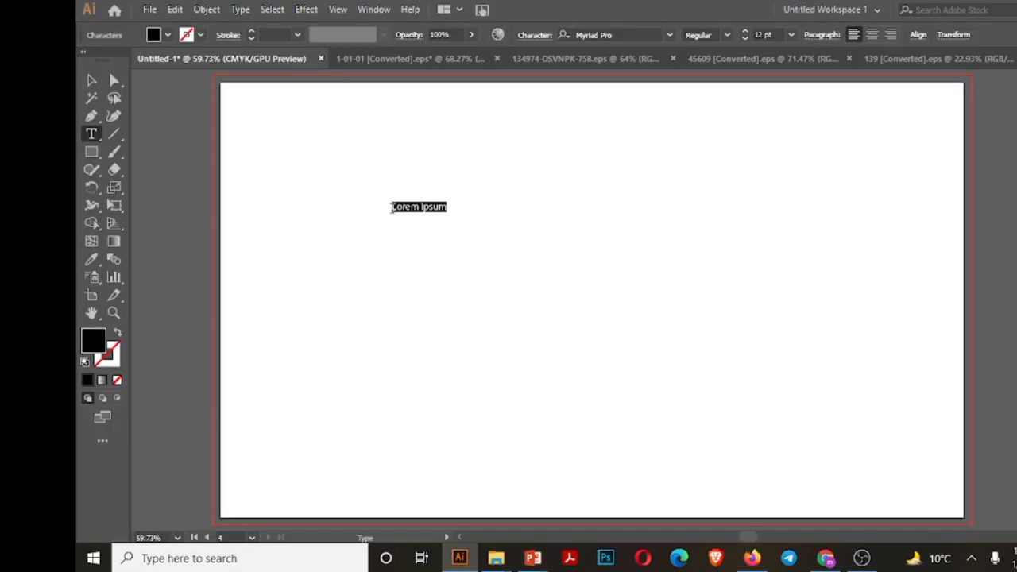
- In Illustrator, replace the placeholder text with "Rose" and enlarge it to about 73 pt
text(Rose)
click(91, 79)
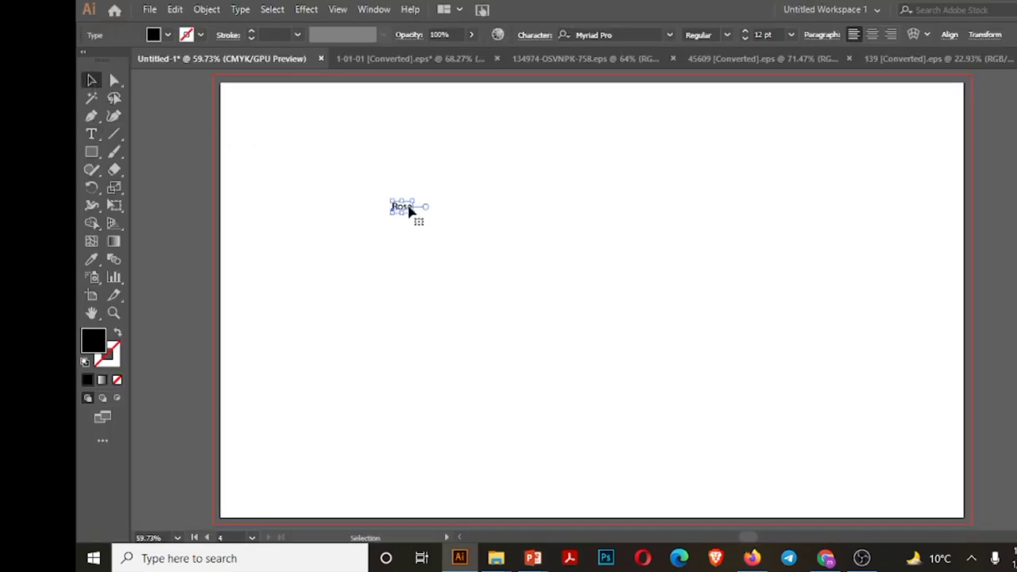
drag(413, 216, 527, 277)
- Change the enlarged word to all capitals so that it reads "ROSE"
key(t)
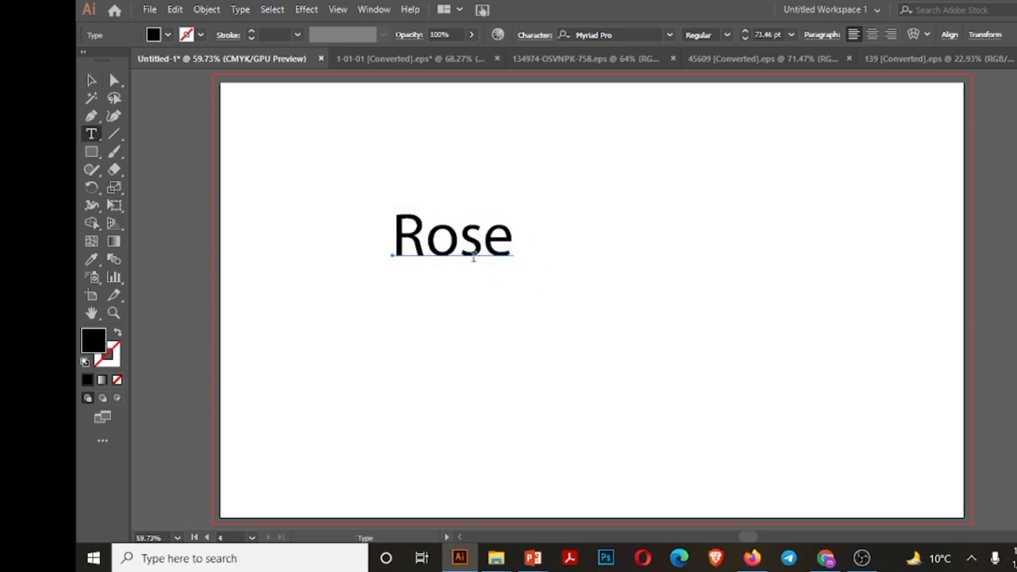
click(509, 240)
key(BackSpace)
key(BackSpace)
key(BackSpace)
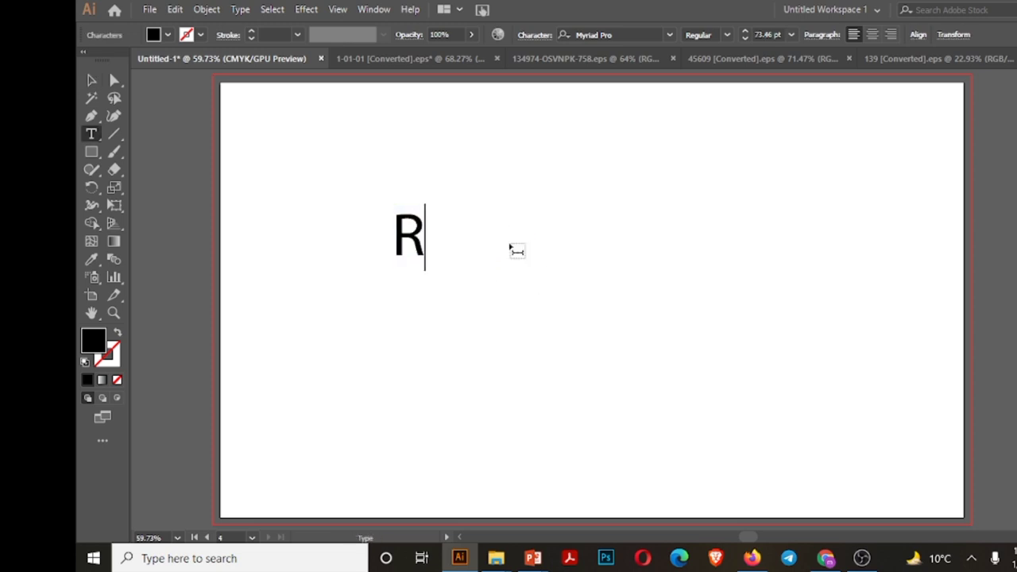
text(OSE)
key(Escape)
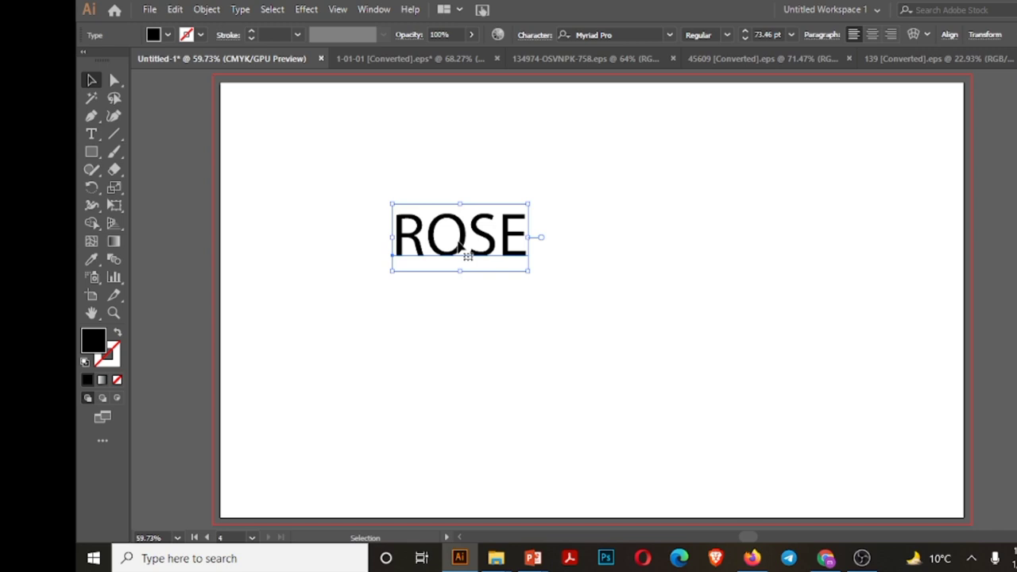
- Make two copies of the word "ROSE" and change the copy nearer to the original so that it reads "SHOE"
drag(517, 261, 765, 351)
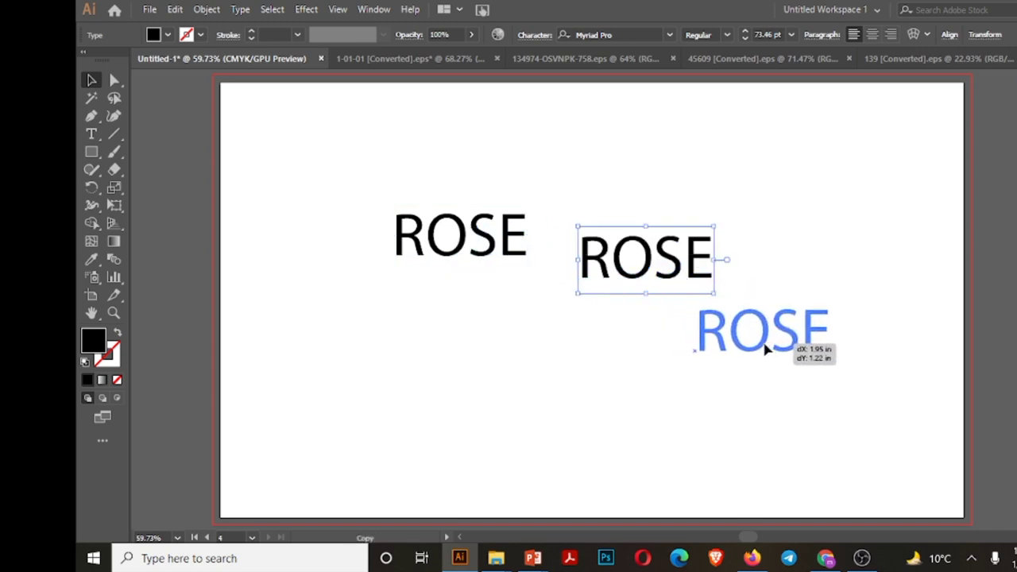
key(t)
drag(654, 262, 744, 275)
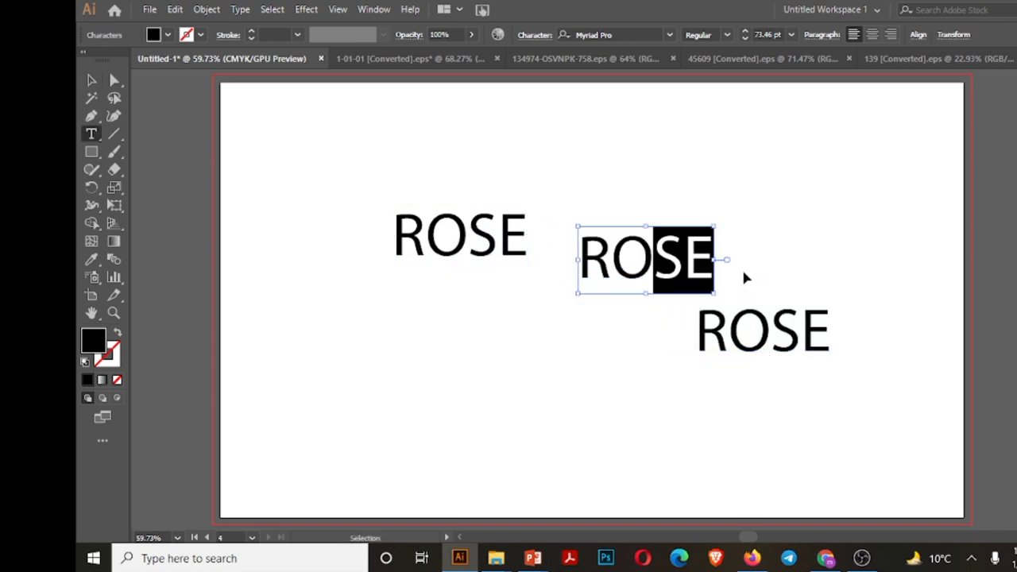
key(BackSpace)
key(BackSpace)
key(BackSpace)
text(Sh)
key(BackSpace)
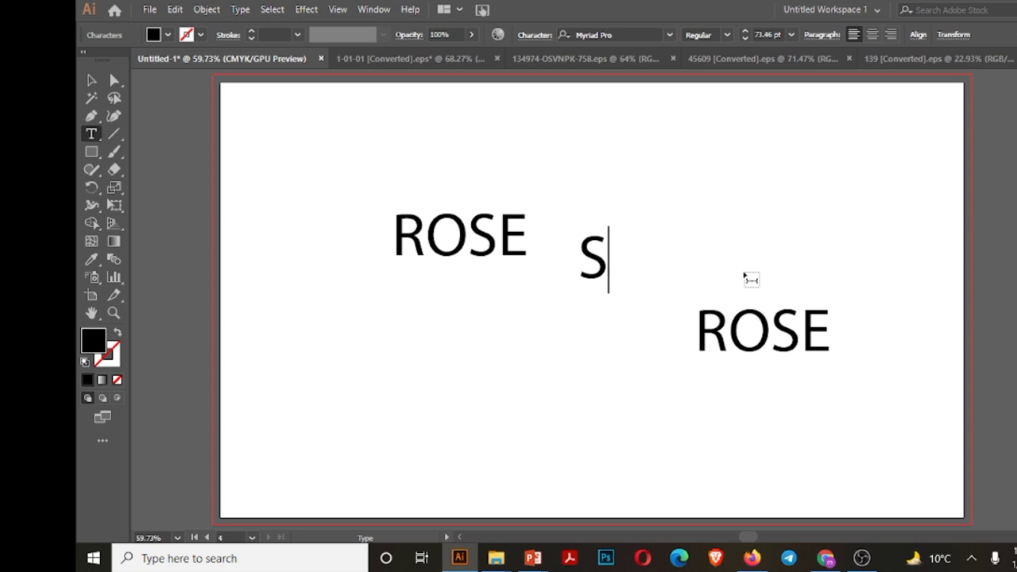
text(HOE)
- Change the remaining copy of "ROSE" so that it reads "OWL"
drag(729, 322, 879, 341)
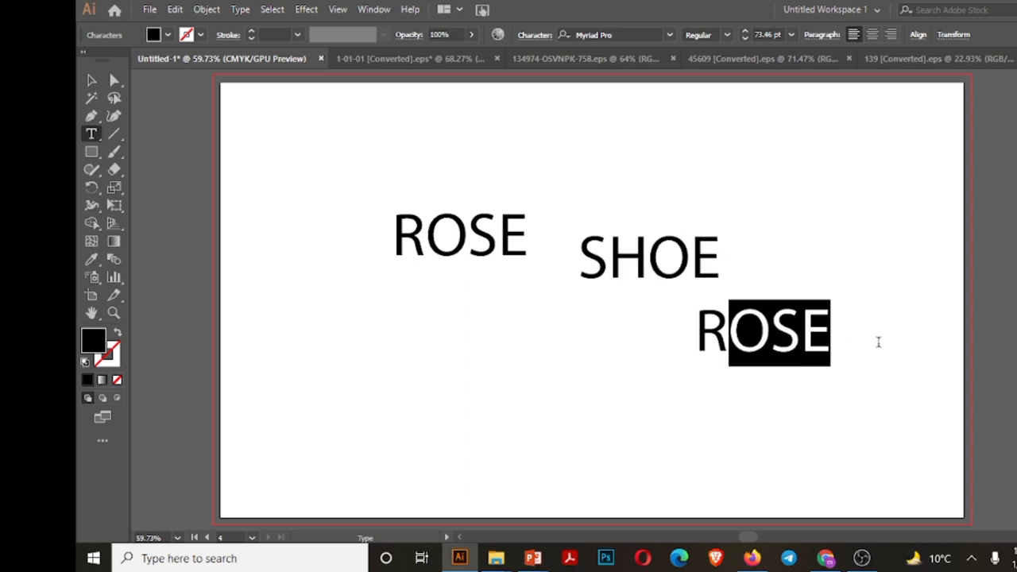
key(BackSpace)
key(BackSpace)
text(OWL)
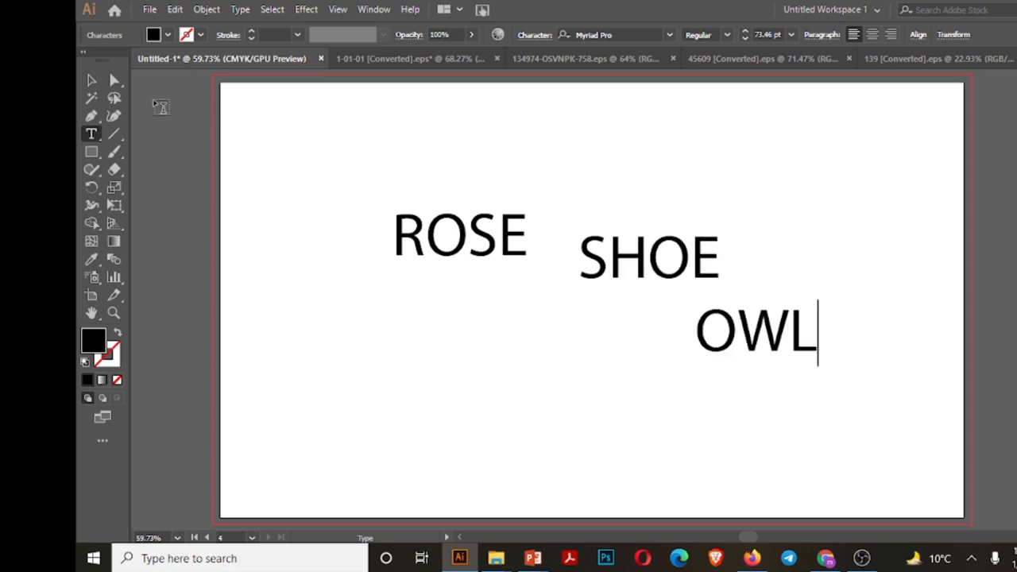
key(Escape)
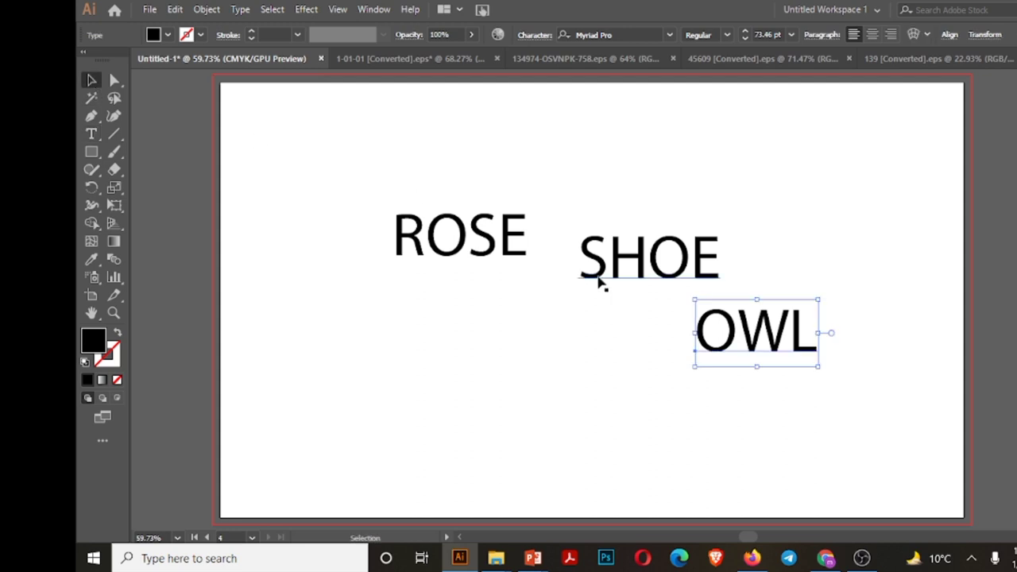
- Move "SHOE" beneath the S of "ROSE", remove its S, and stack the letters H, O and E on separate lines
drag(600, 280, 488, 307)
key(t)
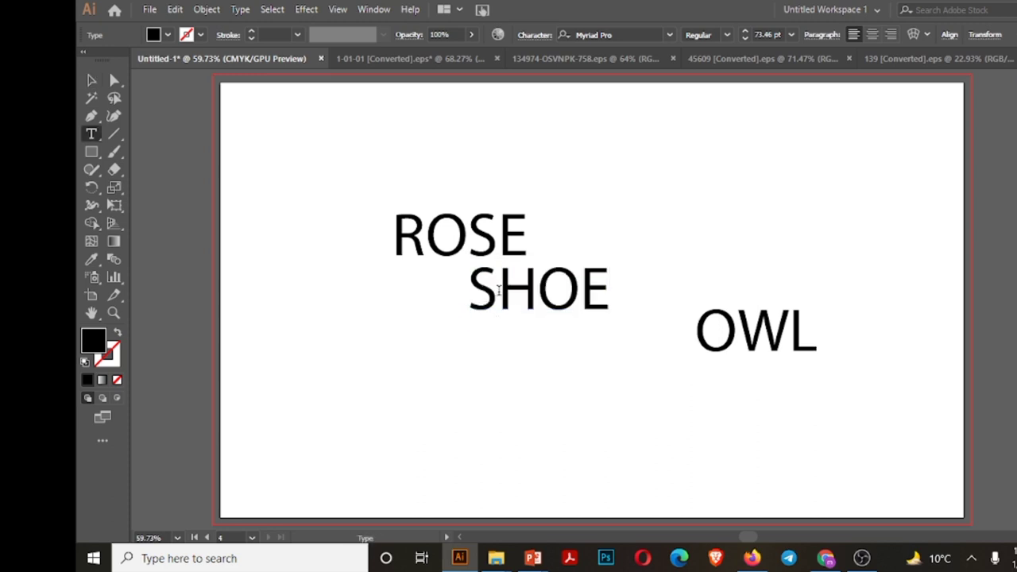
click(492, 292)
key(BackSpace)
key(Right)
key(Return)
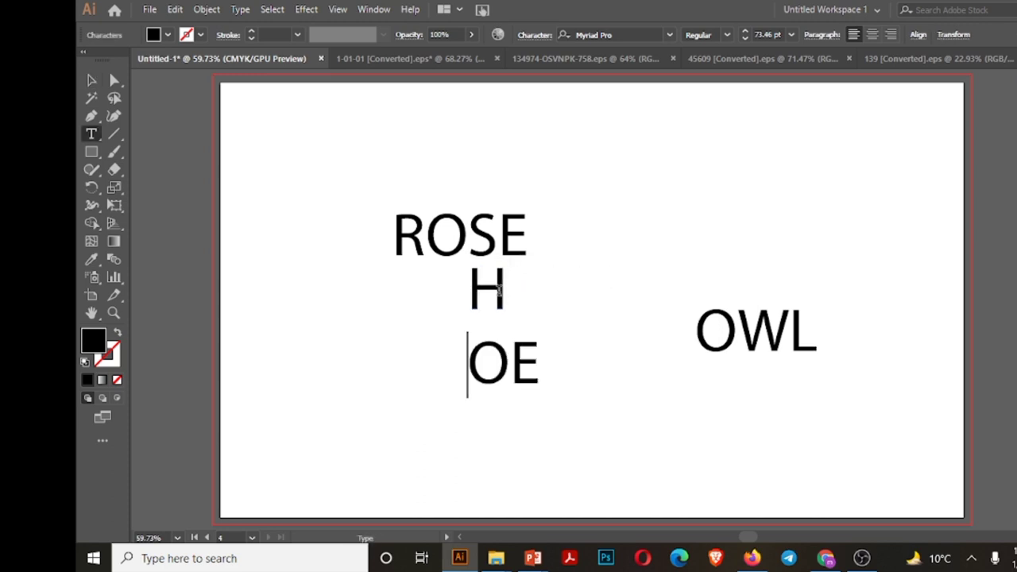
key(Right)
key(Right)
key(BackSpace)
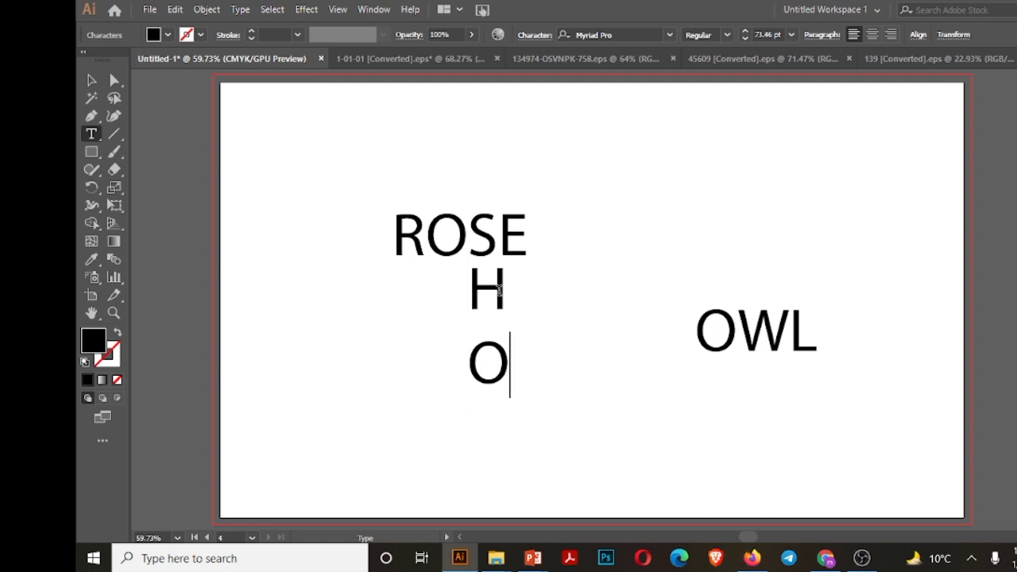
key(Return)
text(E)
key(Escape)
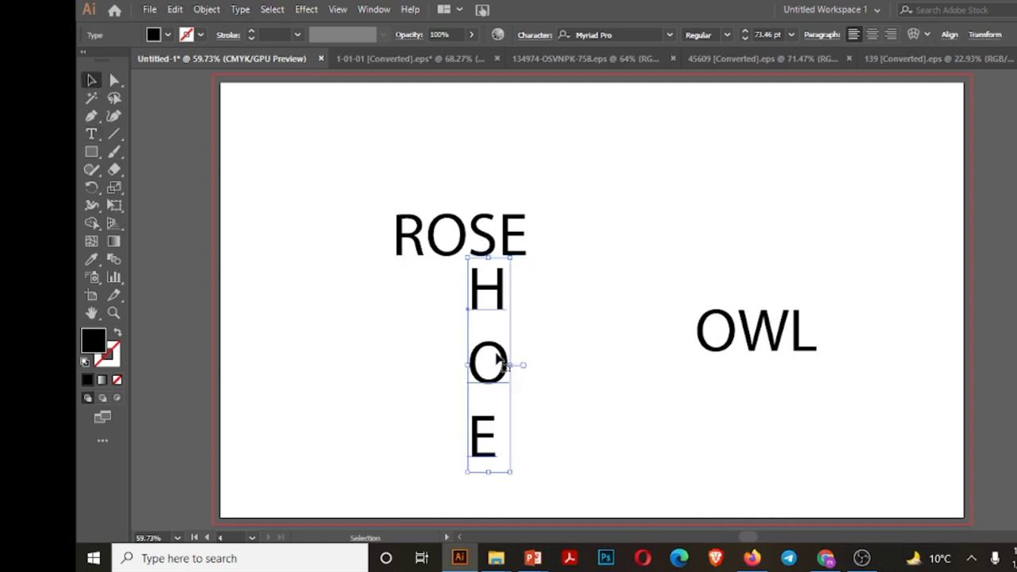
- Reduce the leading of the stacked letters H, O and E so that they sit close together
click(545, 35)
click(494, 107)
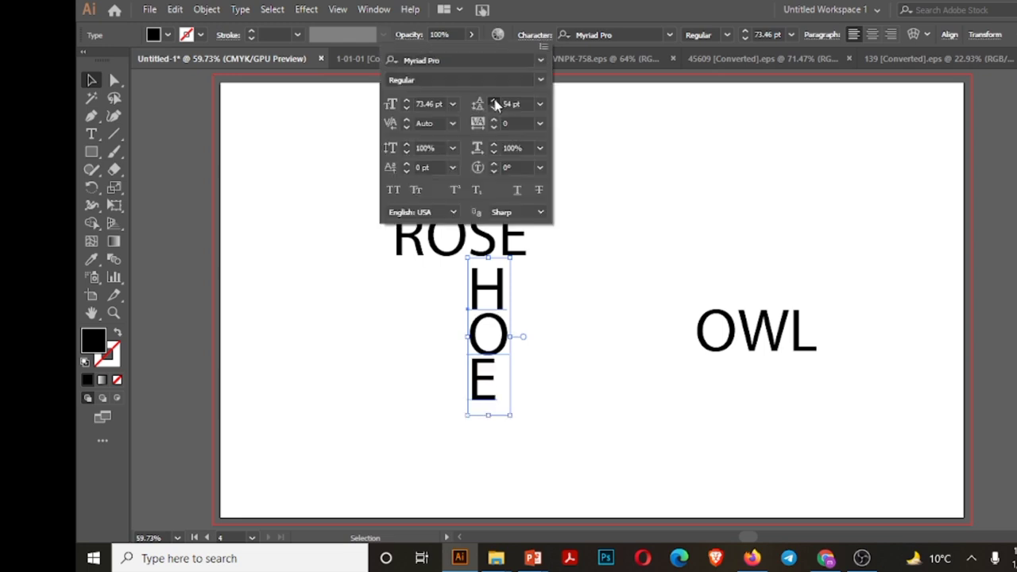
click(494, 107)
click(494, 107)
click(493, 107)
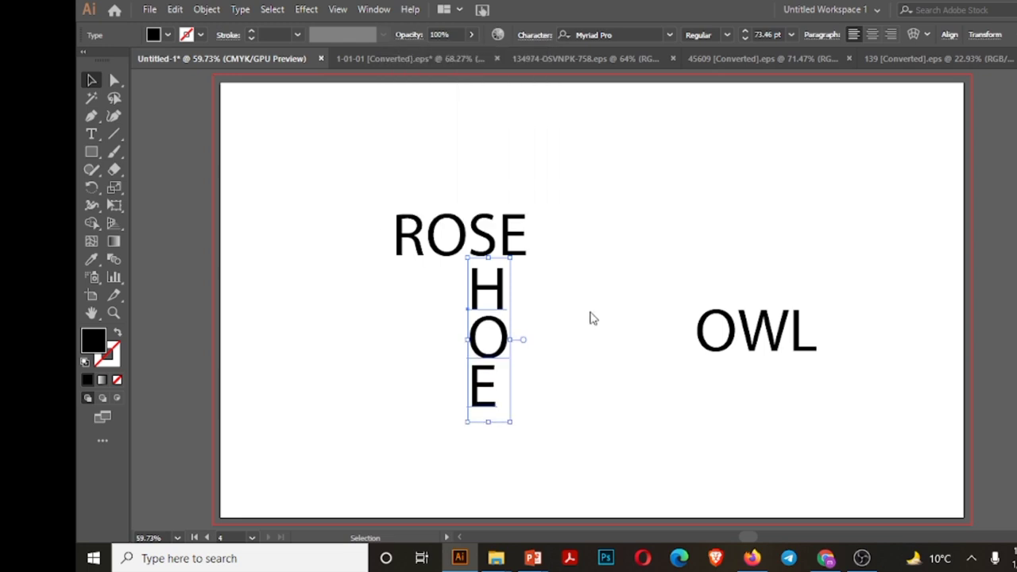
- Move "OWL" so that its O lies over the O of the vertical letters, and select the whole word arrangement
drag(715, 346, 487, 355)
click(618, 381)
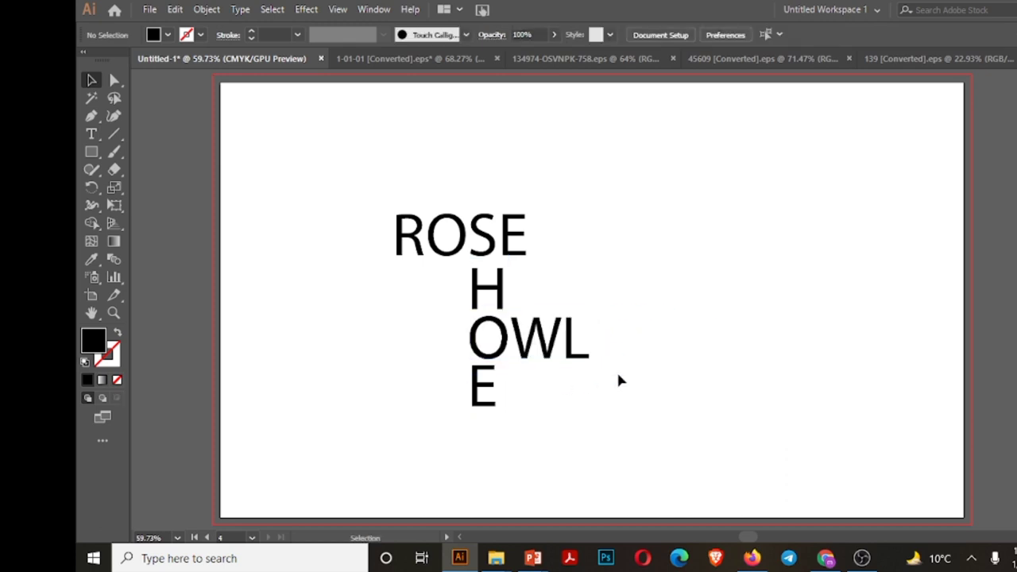
drag(371, 196, 635, 481)
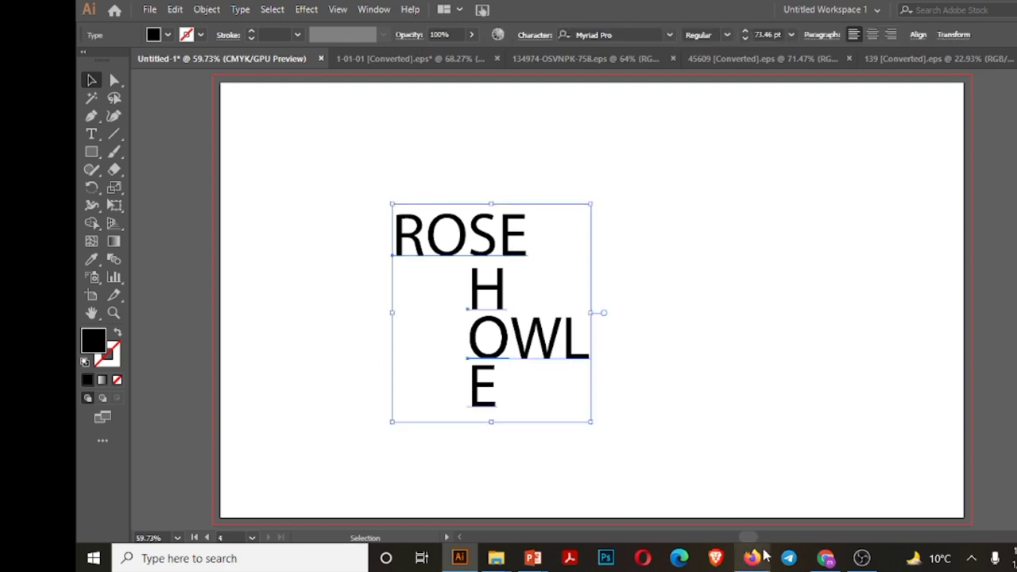
- Switch to the Presentation2 window in PowerPoint and insert a four-column, one-row table on the slide
mouse_move(534, 558)
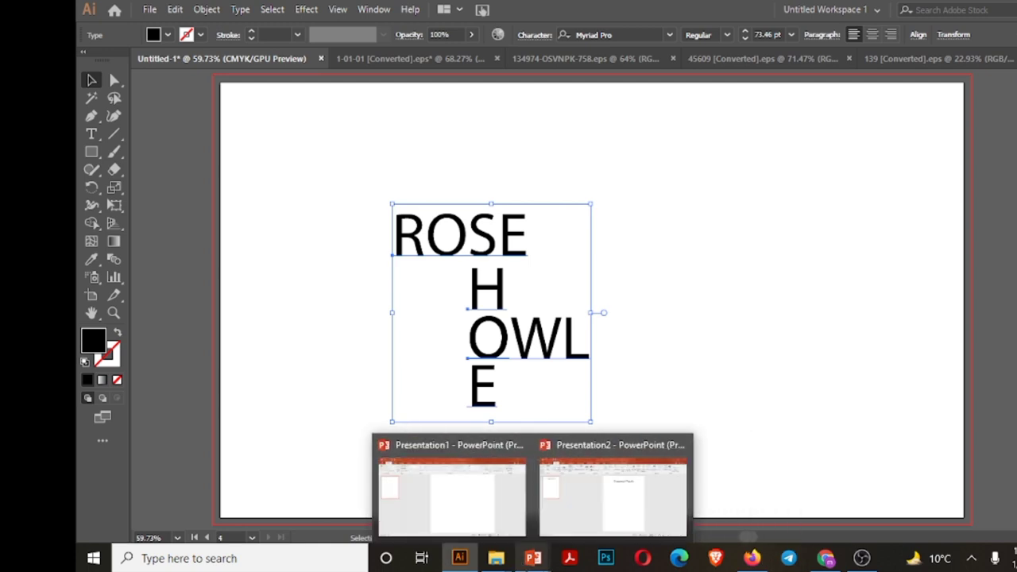
click(614, 507)
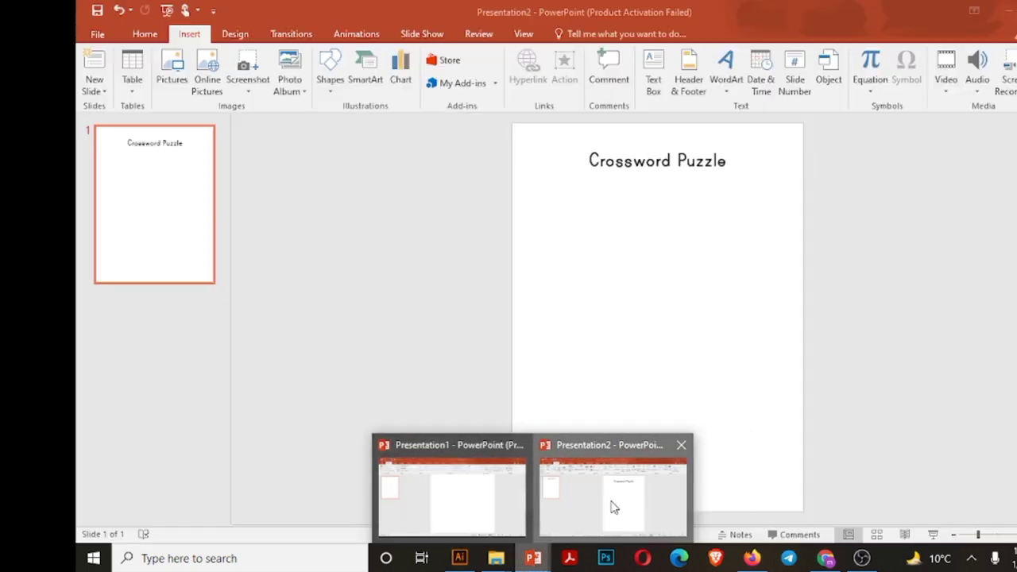
click(133, 89)
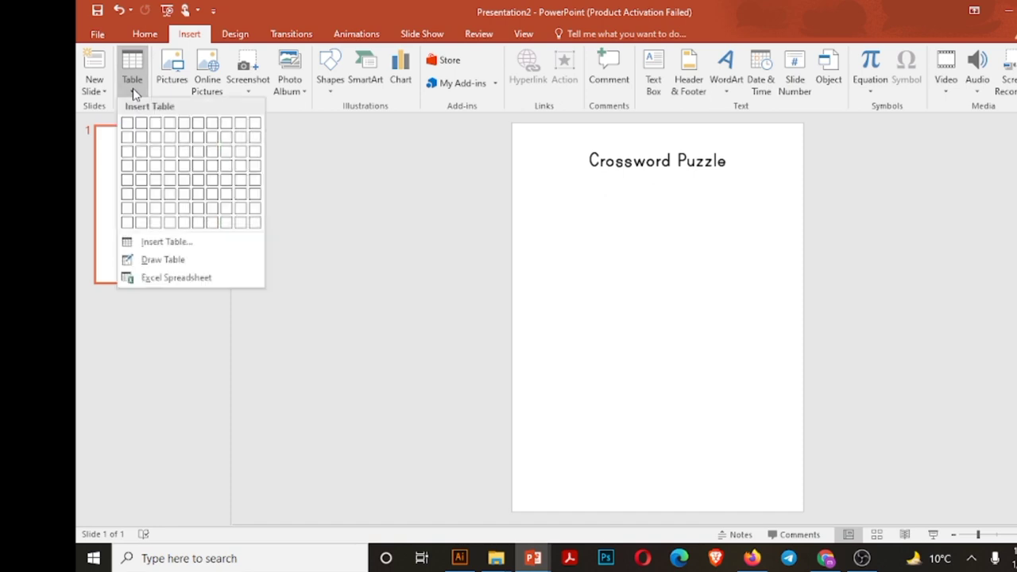
click(171, 127)
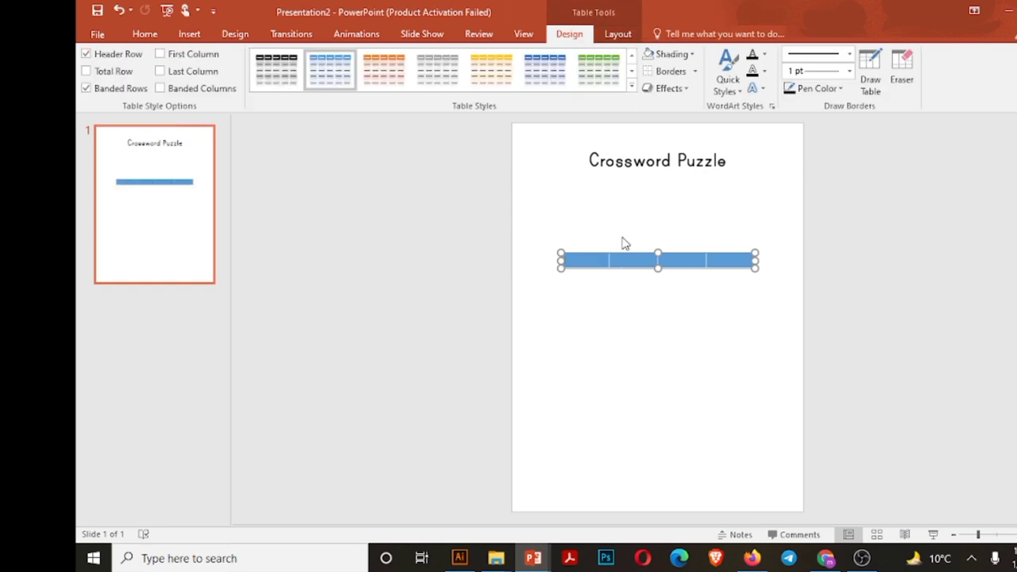
- Apply all borders to the four-cell table and remove its fill
click(695, 72)
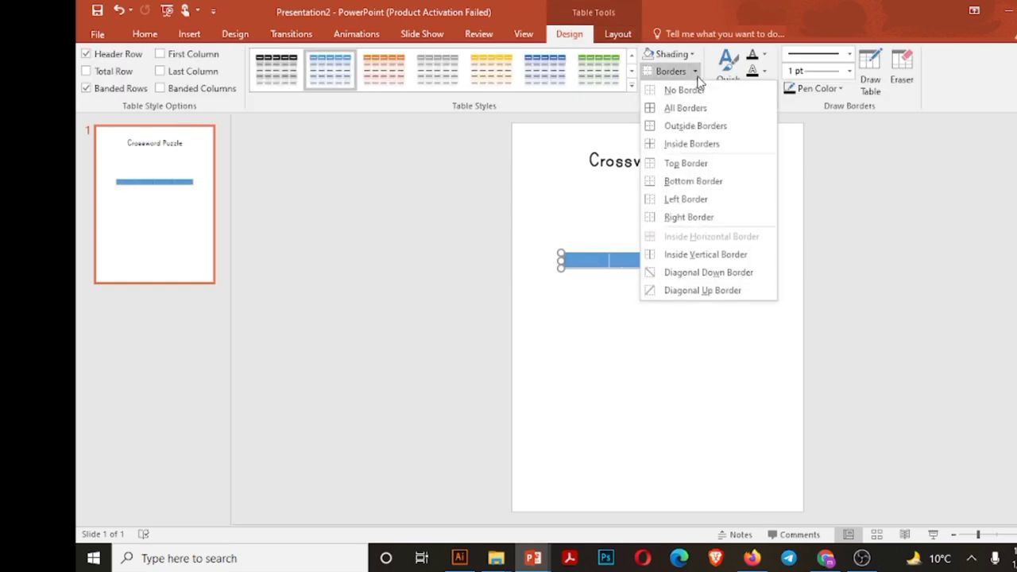
click(683, 108)
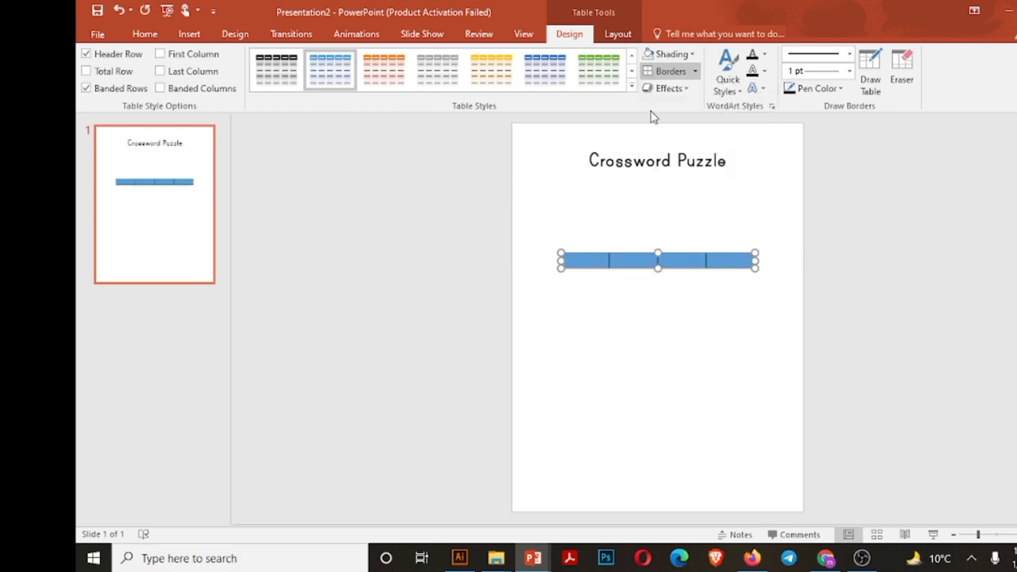
click(649, 54)
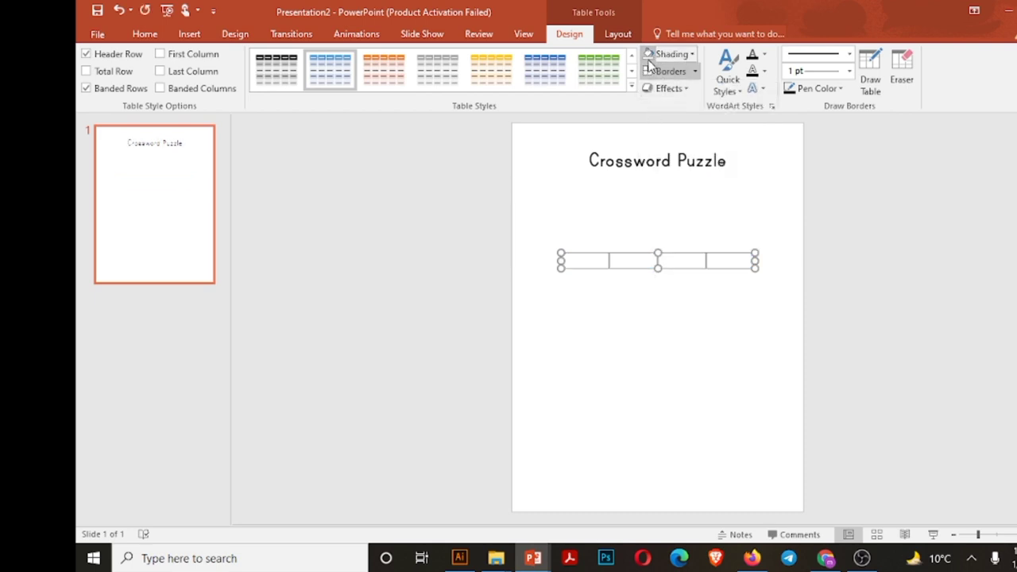
- Resize the four-cell table until its cells are roughly square, and place it just below the title
drag(659, 268, 657, 289)
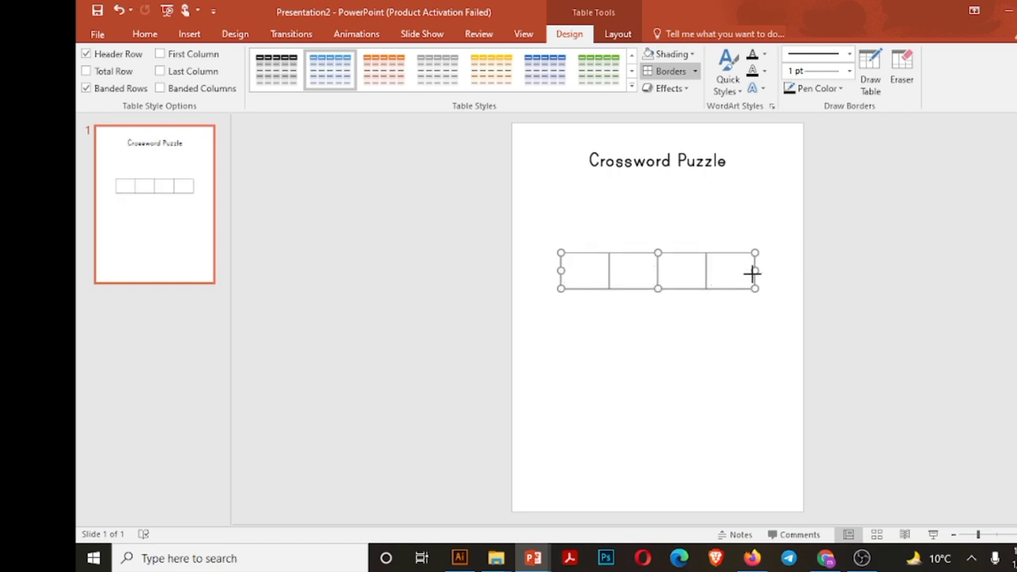
drag(752, 273, 724, 275)
drag(664, 290, 658, 232)
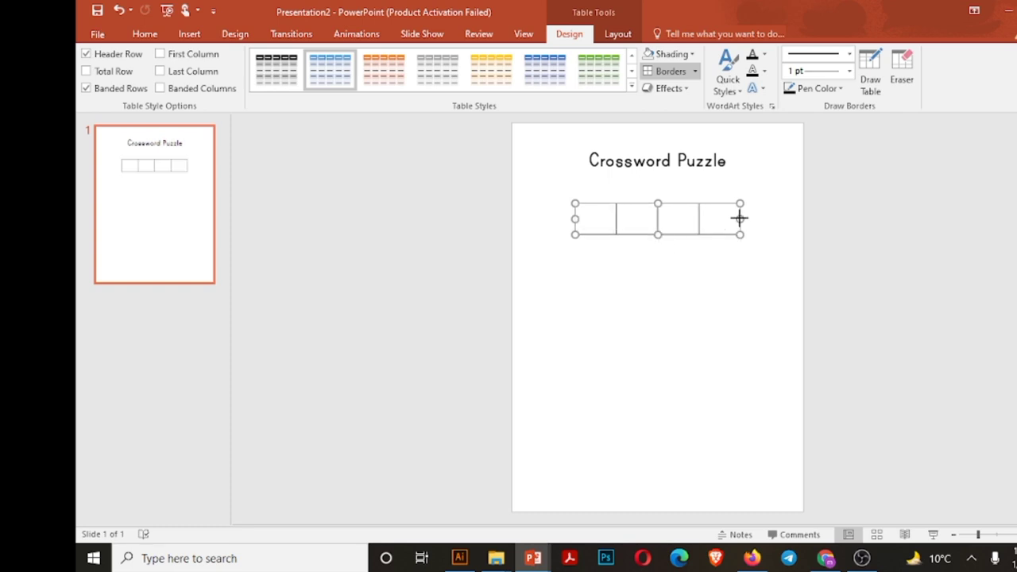
drag(739, 219, 711, 219)
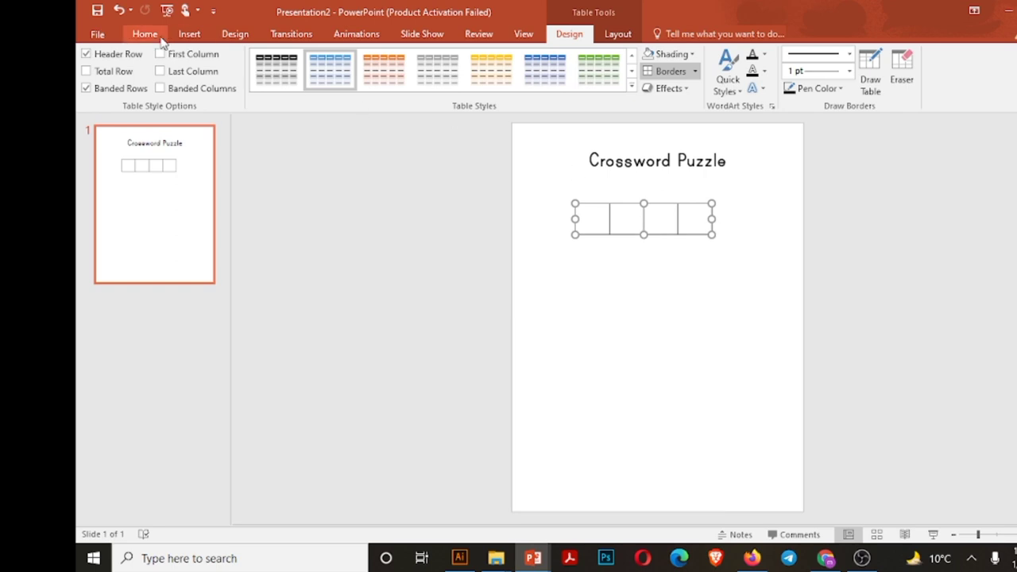
- Check the word layout in Illustrator, and insert a one-column, three-row table with all borders and no fill on the PowerPoint slide
click(459, 558)
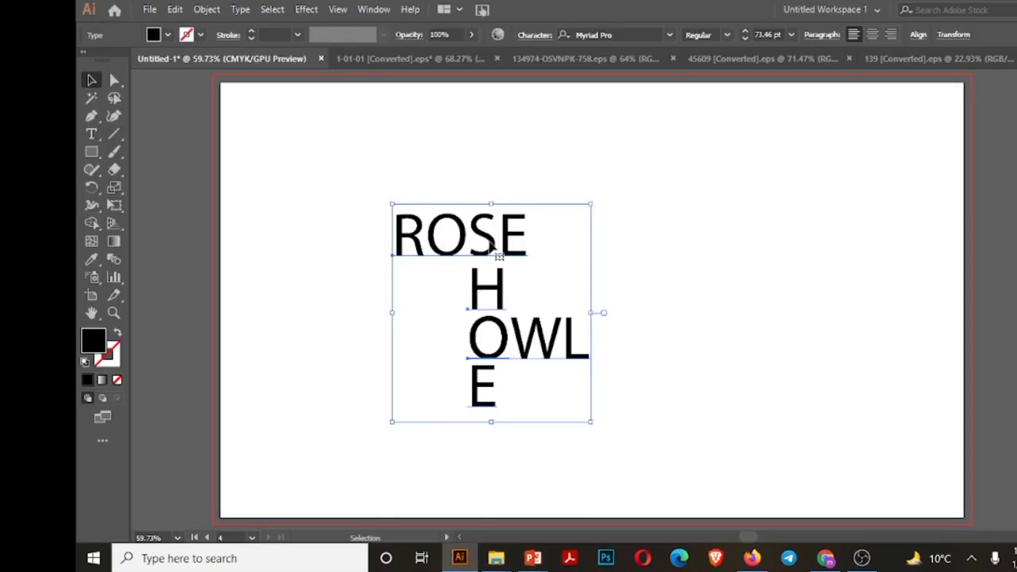
mouse_move(531, 556)
click(611, 504)
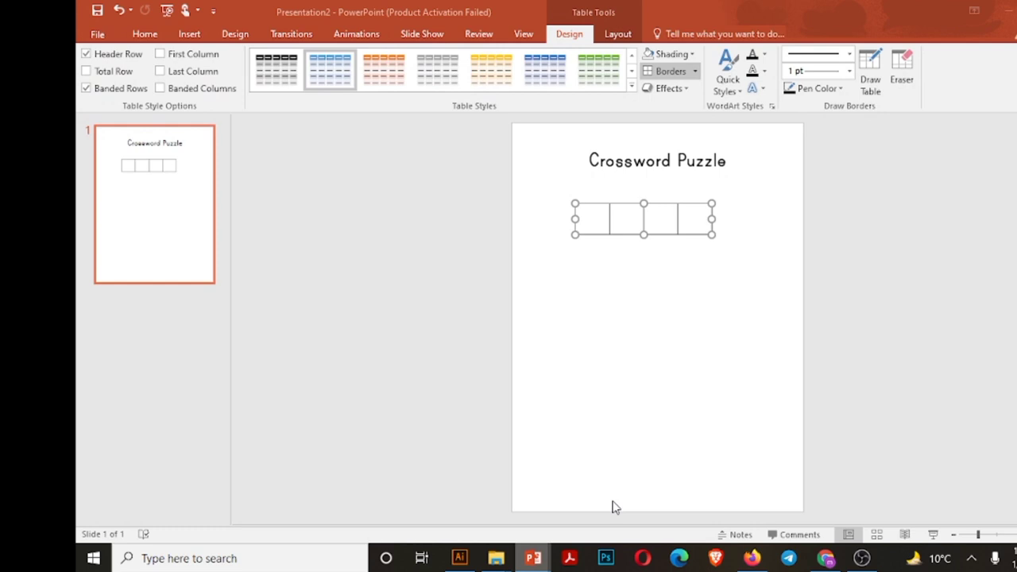
click(189, 33)
click(132, 72)
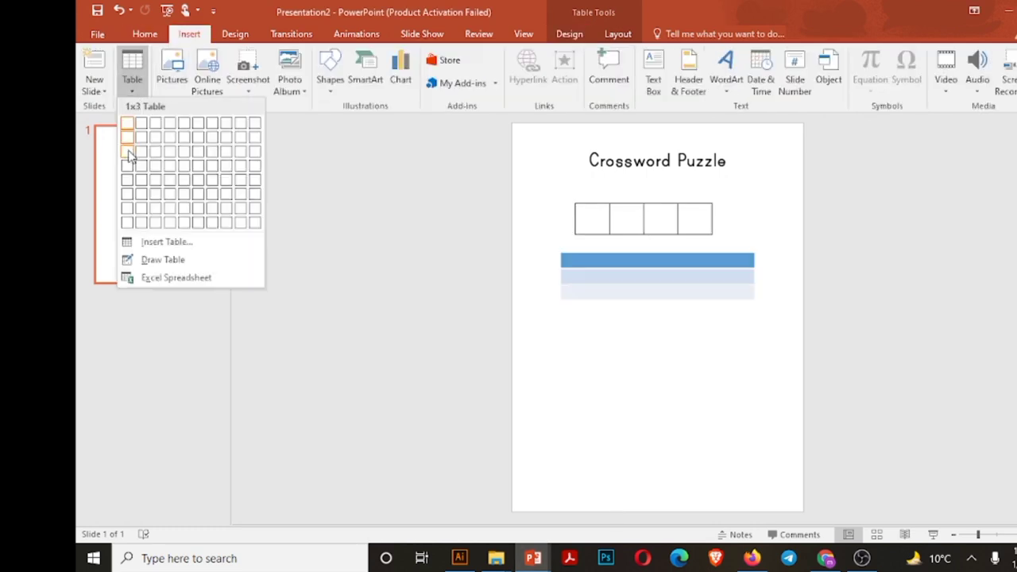
click(130, 139)
click(646, 253)
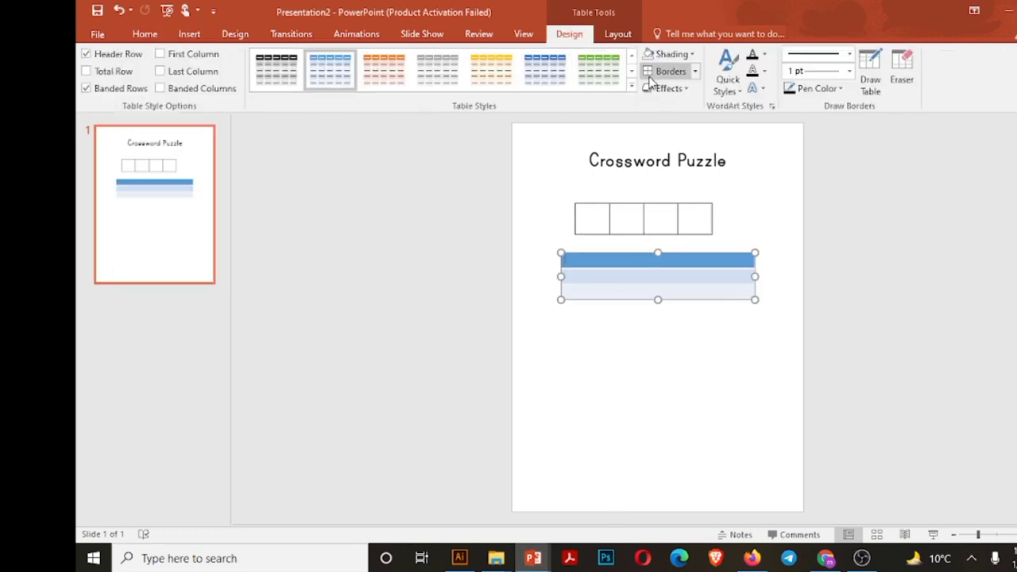
click(649, 72)
click(650, 56)
- Resize the three-row table to match the cells of the horizontal row, and attach it beneath that row's third cell
drag(753, 276, 642, 259)
click(992, 534)
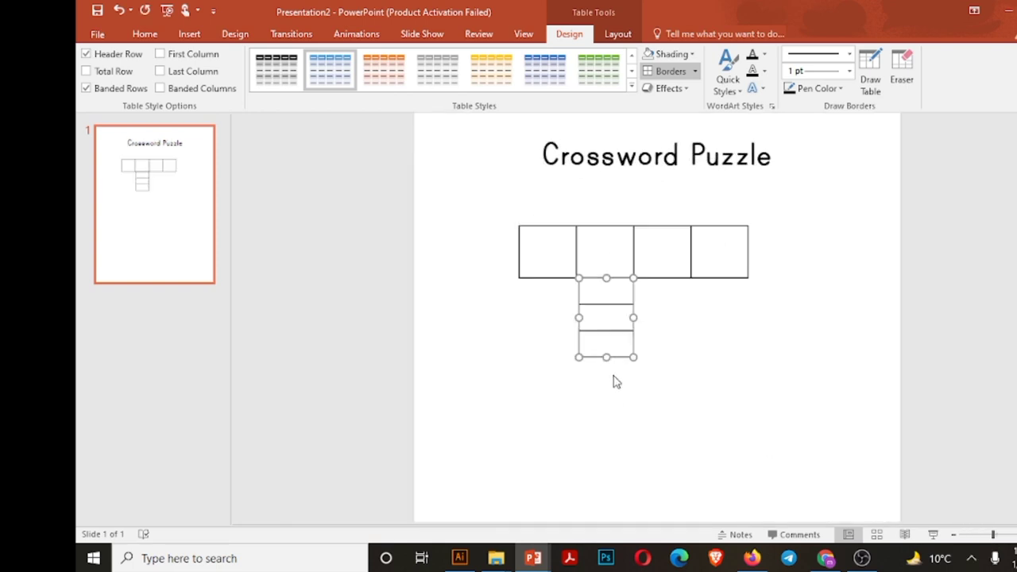
drag(605, 359, 631, 310)
drag(576, 280, 574, 278)
drag(605, 332, 688, 410)
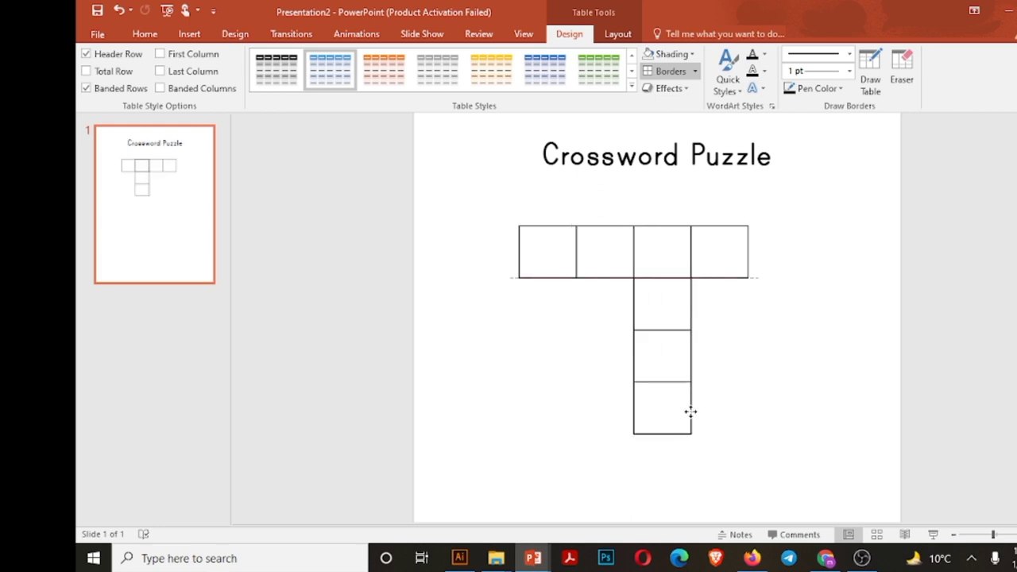
- Check the Illustrator word layout again, and insert a two-column, one-row table on the Presentation2 slide
click(459, 559)
mouse_move(532, 558)
click(466, 501)
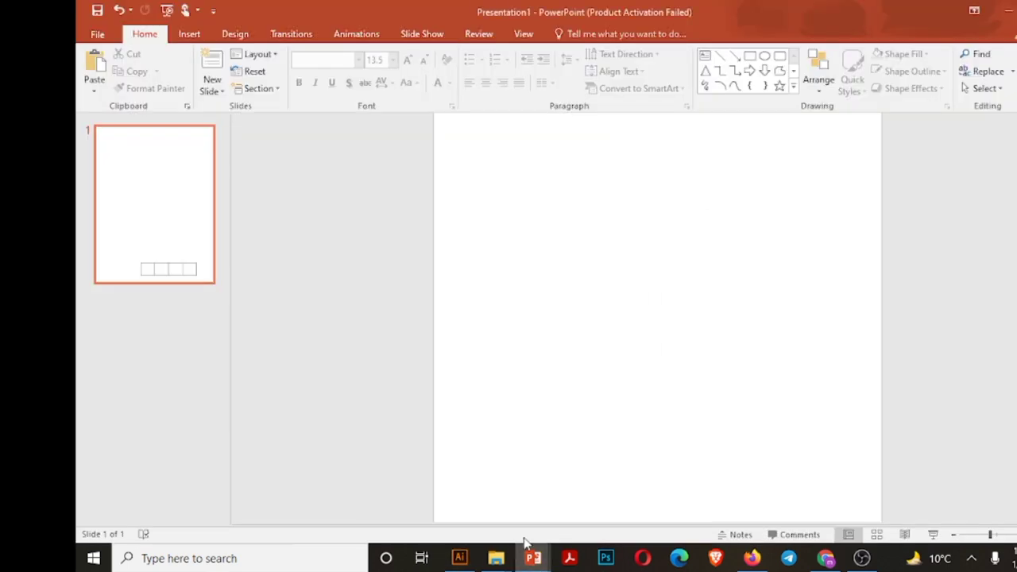
click(612, 497)
click(189, 33)
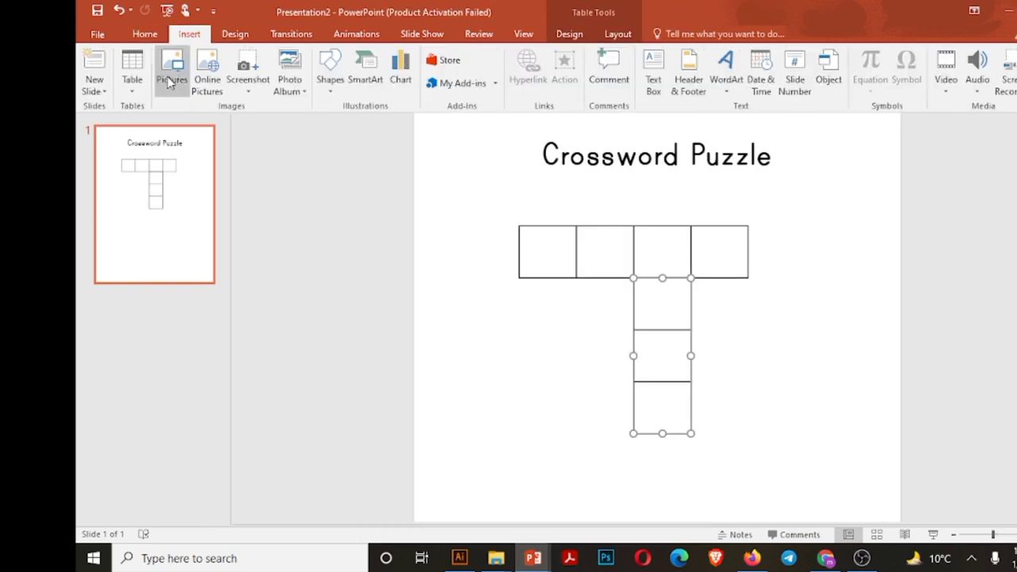
click(132, 76)
click(128, 127)
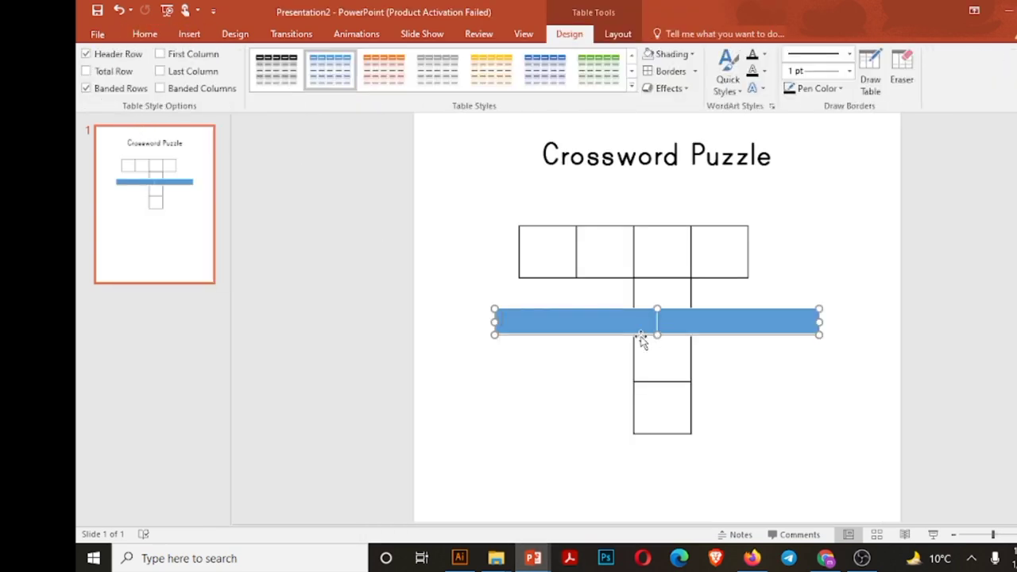
- Format the two-cell table with no fill and all borders, resize it, and attach it beside the three-row column's second cell
click(661, 71)
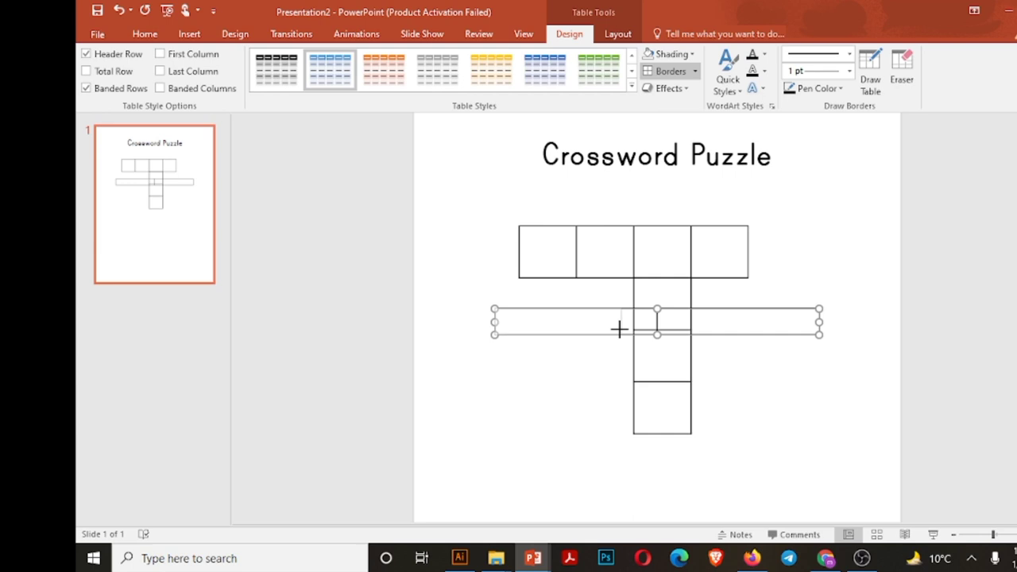
drag(620, 329, 757, 382)
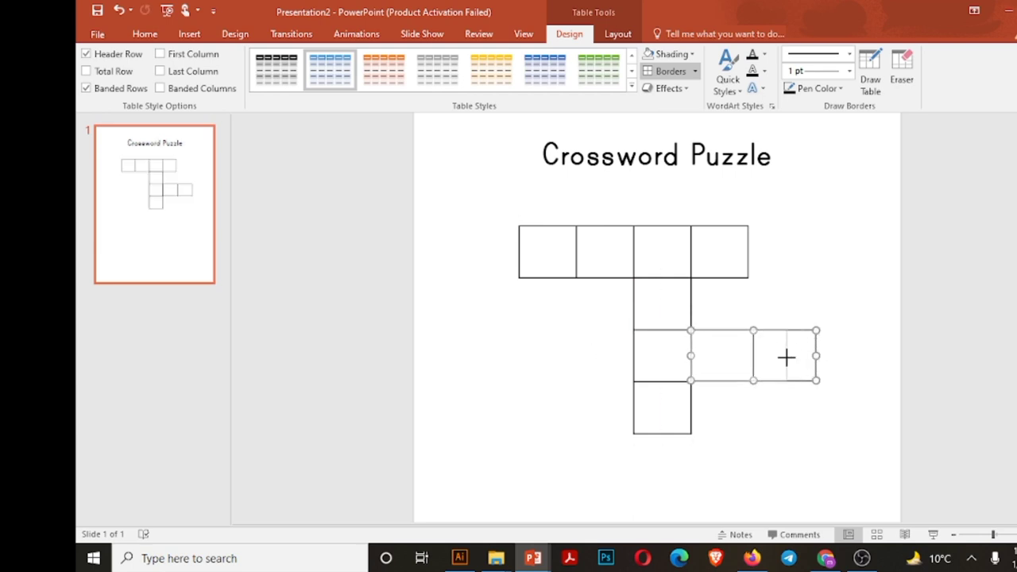
drag(808, 357, 823, 357)
key(ctrl+z)
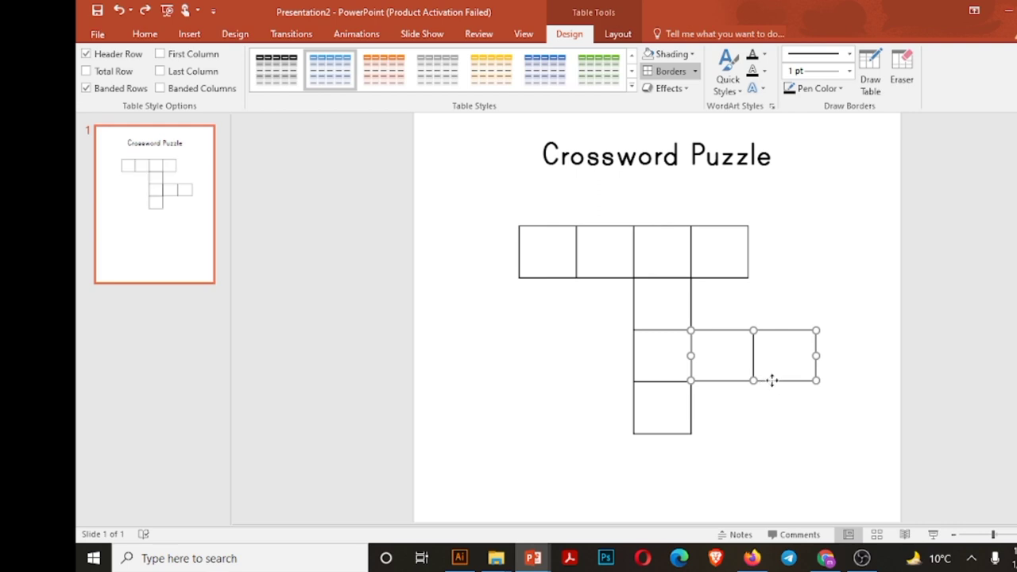
drag(772, 381, 772, 328)
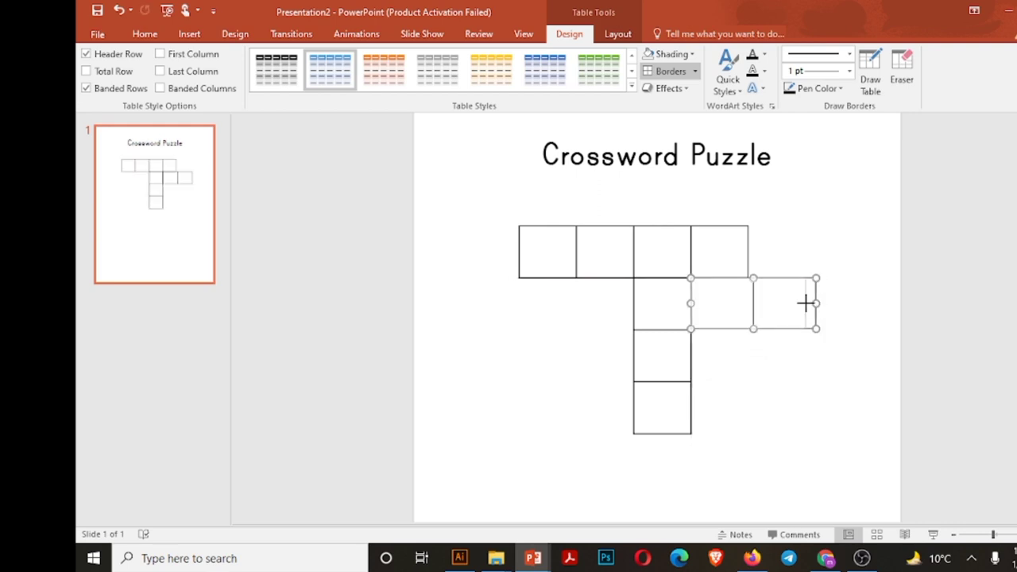
drag(814, 302, 720, 387)
click(779, 402)
click(730, 381)
- Fine-tune the two-cell table so its edges line up exactly with the column's second cell
click(998, 535)
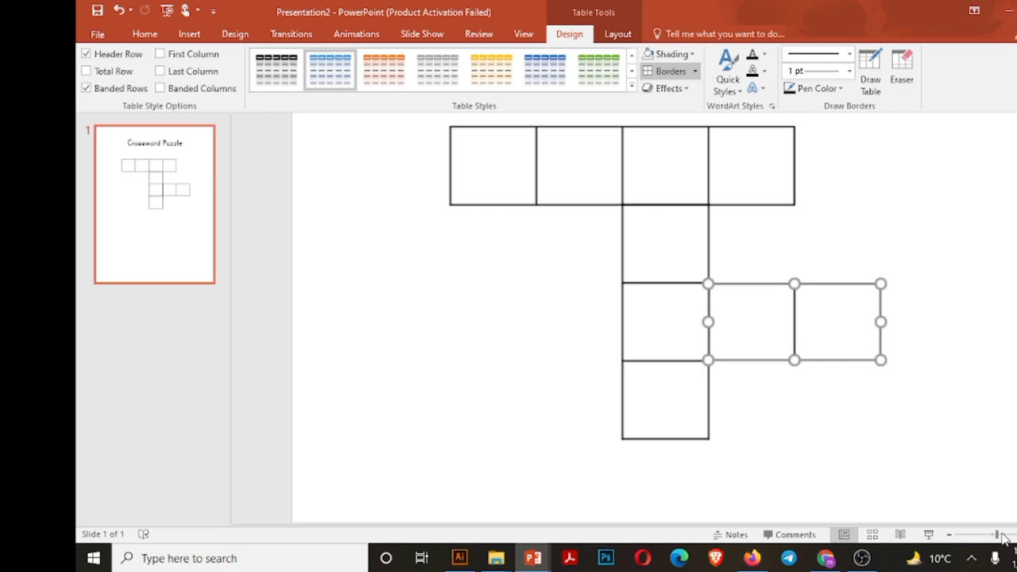
drag(767, 363, 799, 357)
click(821, 449)
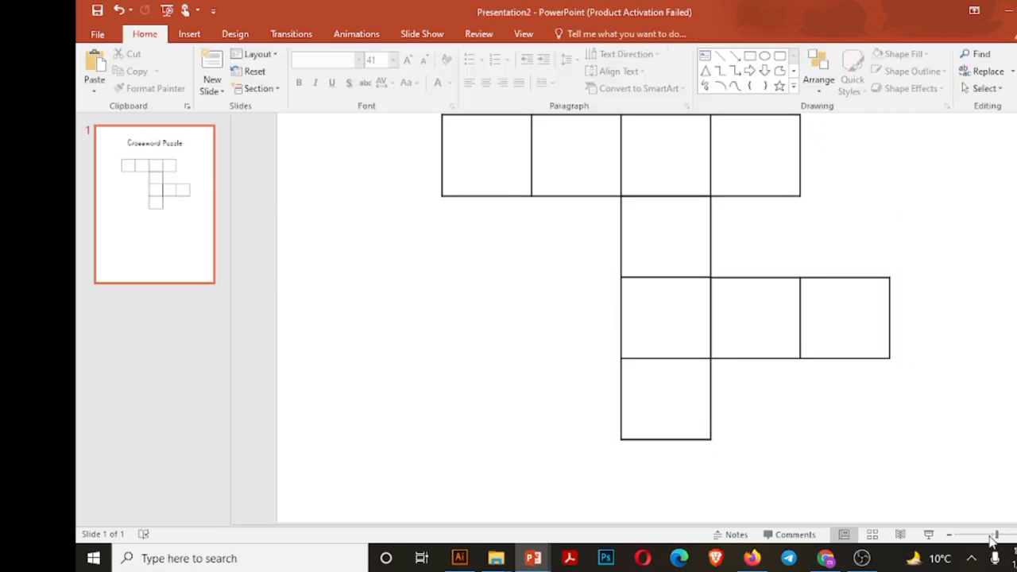
drag(991, 535, 983, 536)
click(710, 288)
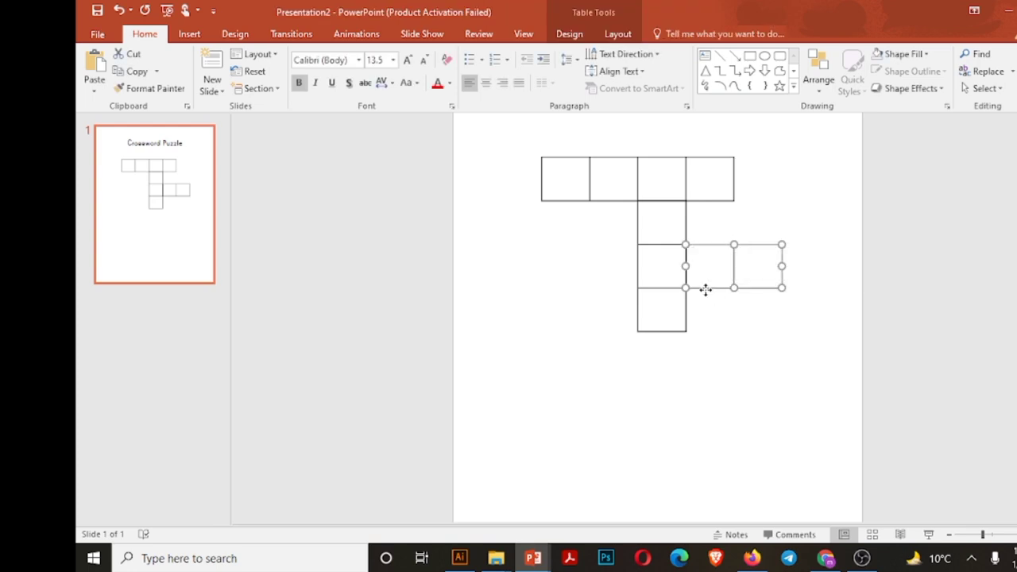
click(739, 382)
drag(979, 534, 974, 535)
- Switch to File Explorer and open the folder "videos utube" inside "1st utube" on drive D
click(497, 559)
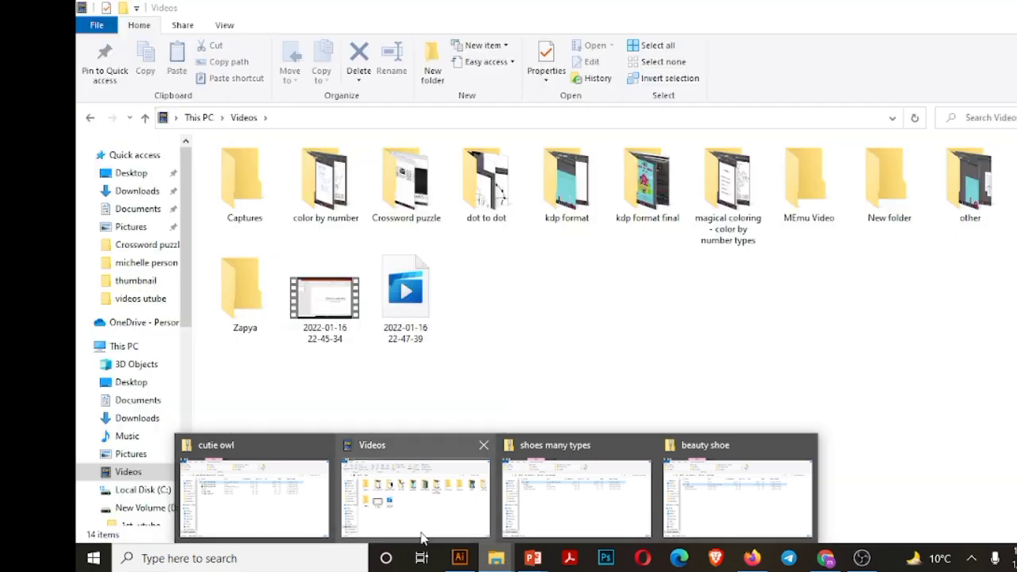
click(254, 501)
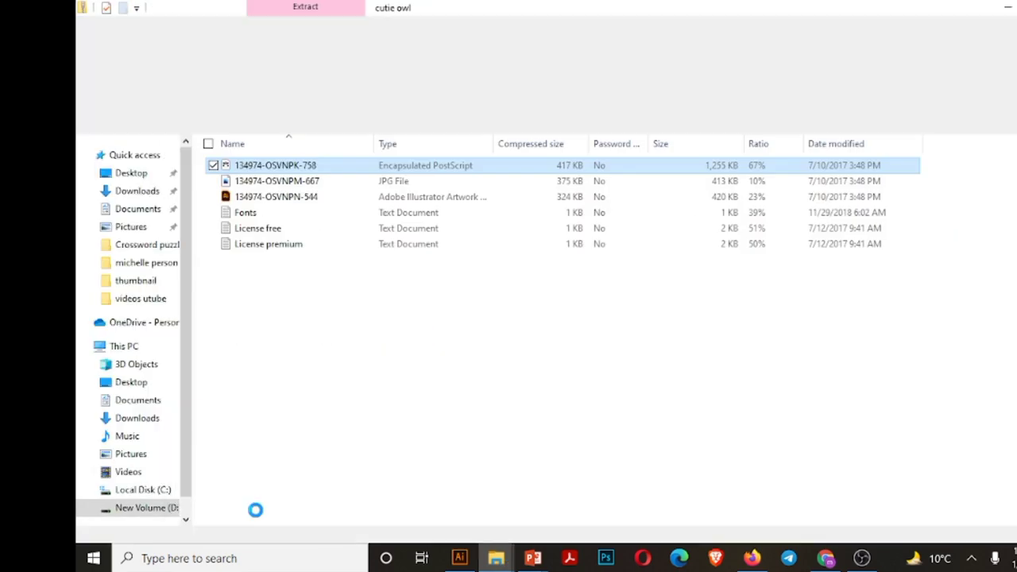
key(alt+Left)
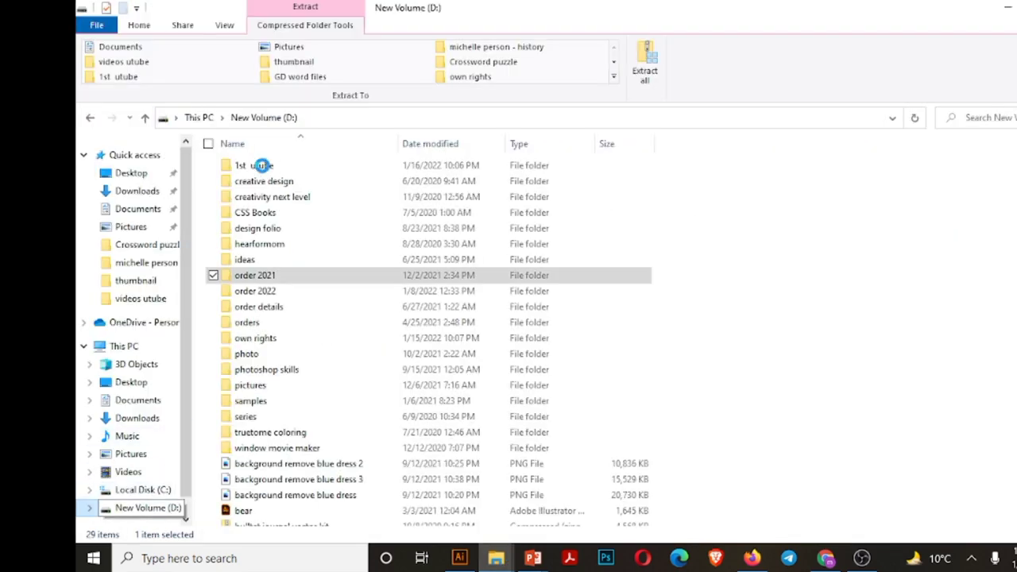
click(261, 166)
double_click(263, 169)
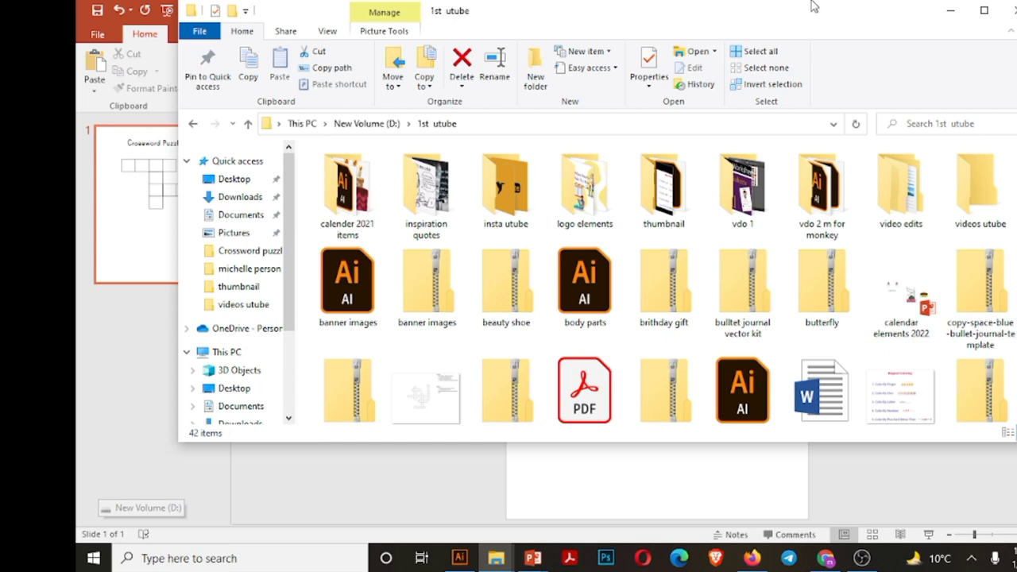
scroll(612, 330, down, 1)
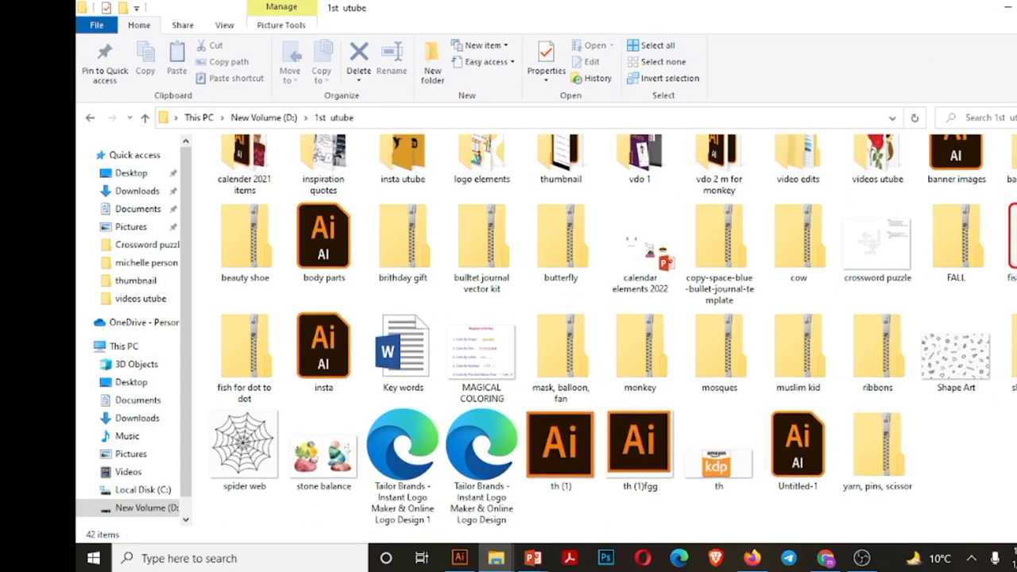
scroll(874, 199, up, 1)
click(874, 197)
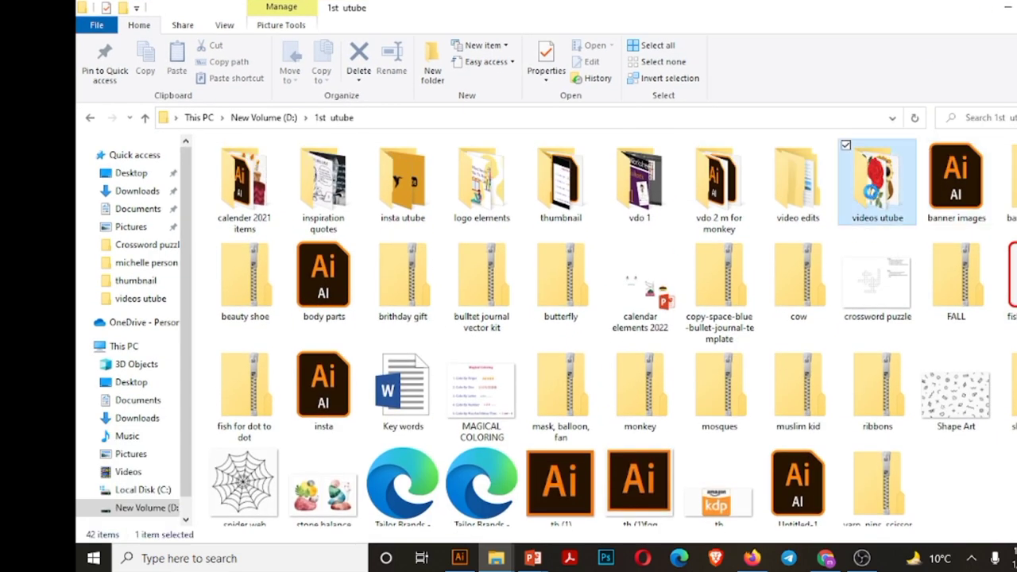
double_click(874, 197)
- Select the images crossword-01, crossword-02 and crossword-03, and bring them onto the PowerPoint slide
shift+click(265, 307)
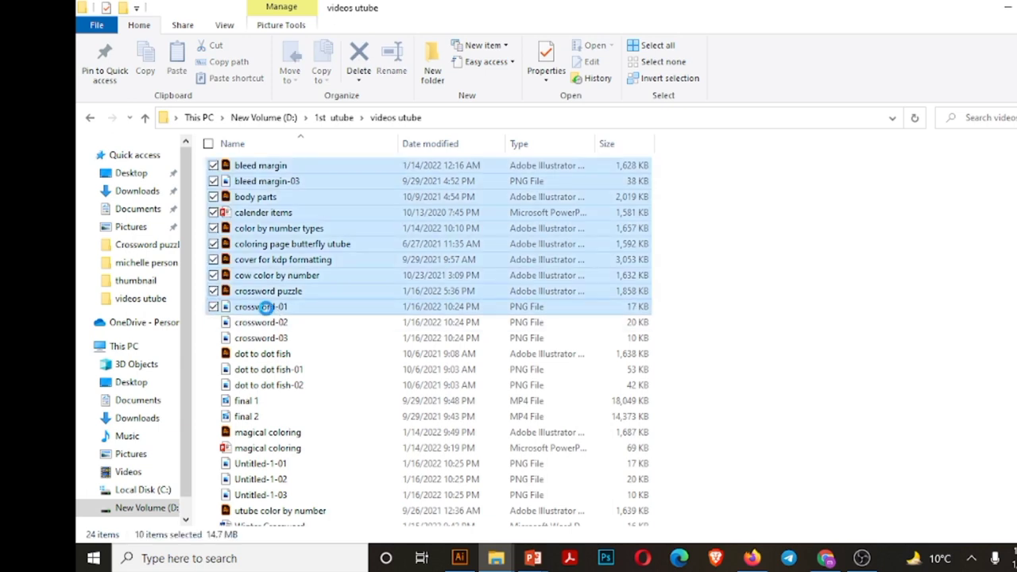
click(258, 310)
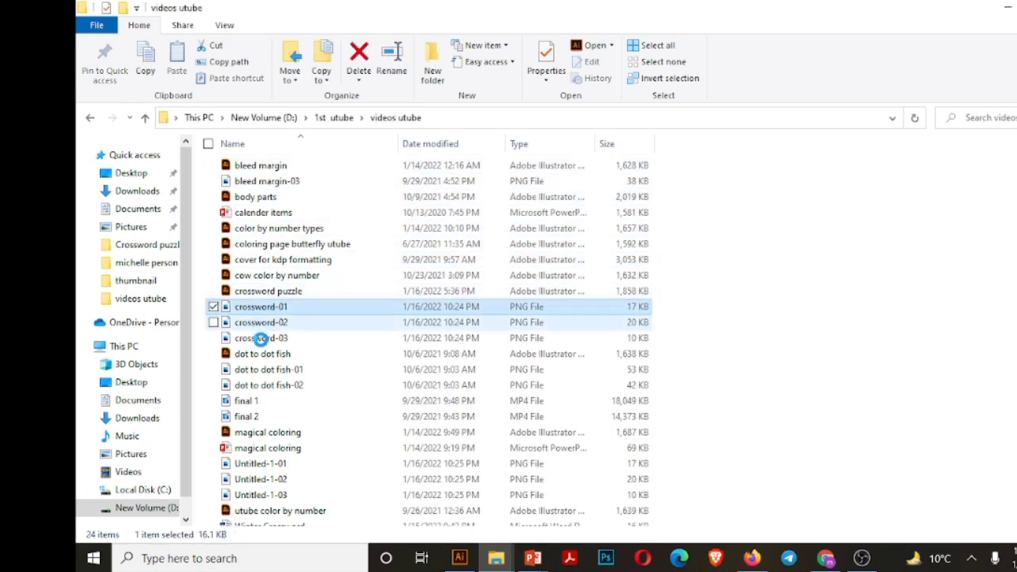
ctrl+click(261, 322)
ctrl+click(261, 337)
drag(244, 324, 582, 355)
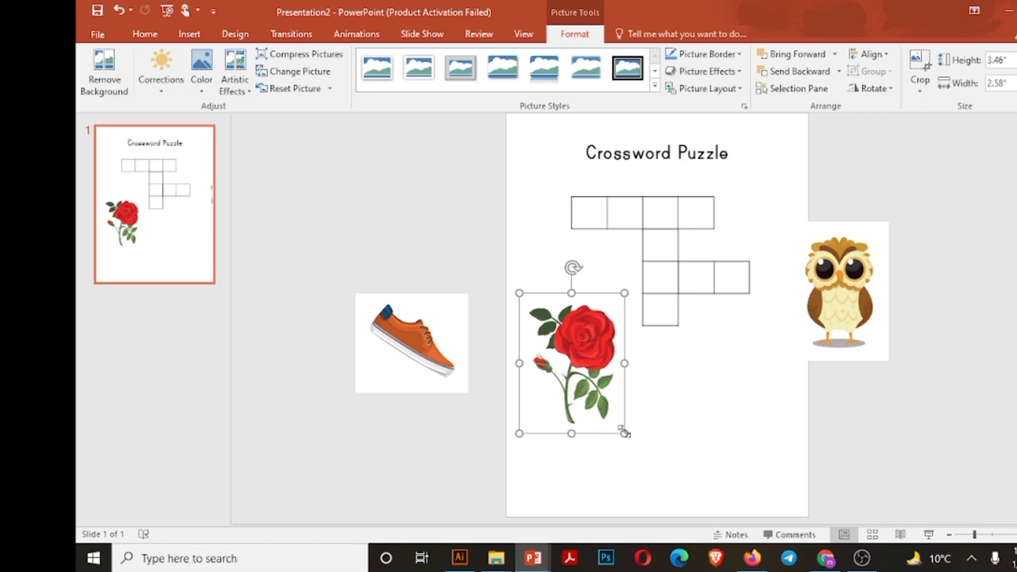
- Shrink the rose, shoe and owl pictures and move them onto the page around the crossword grid
drag(624, 427, 548, 242)
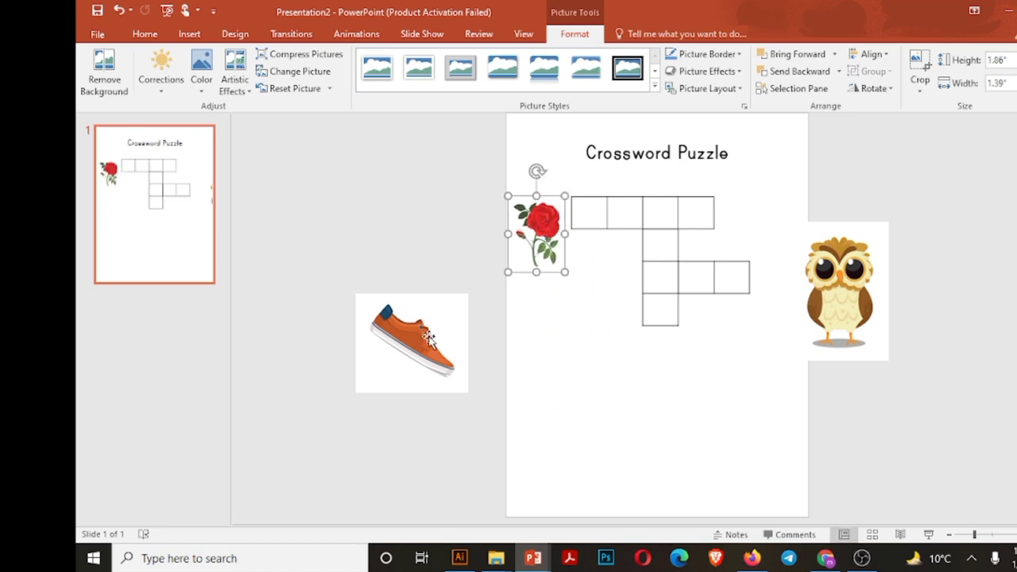
drag(467, 390, 630, 357)
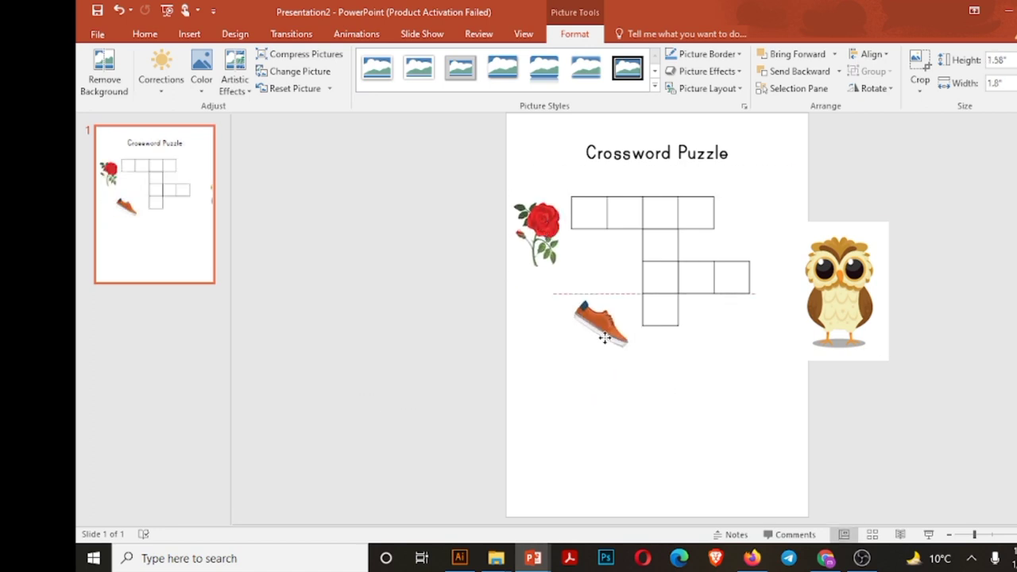
drag(845, 325, 763, 398)
drag(779, 431, 773, 240)
- Place the rose before the four-cell row, the owl after the two-cell row, and the shoe beneath the vertical column
drag(545, 228, 553, 230)
drag(573, 272, 565, 262)
drag(546, 232, 555, 220)
click(579, 257)
click(561, 224)
click(789, 252)
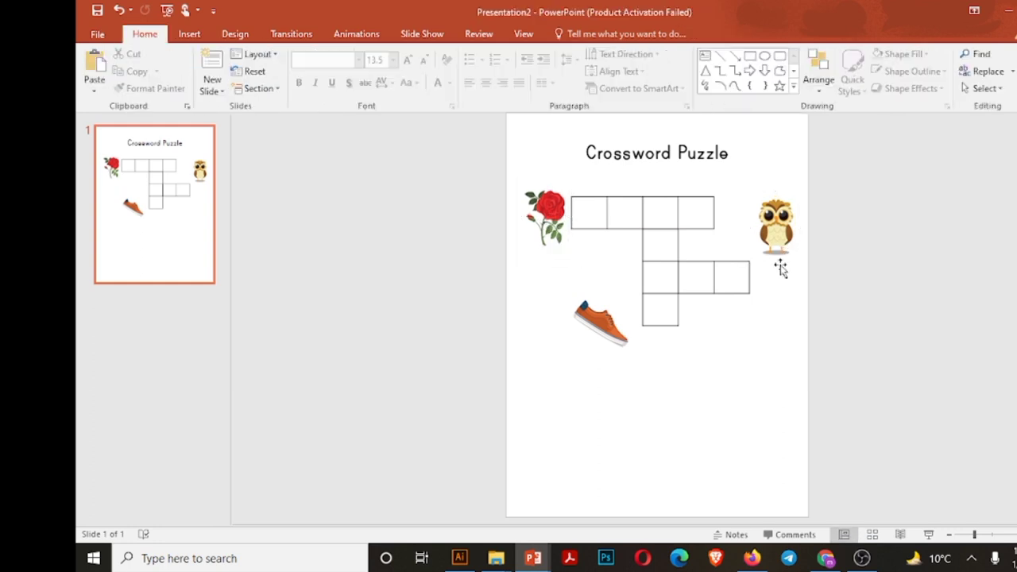
drag(781, 246, 781, 296)
drag(616, 332, 677, 368)
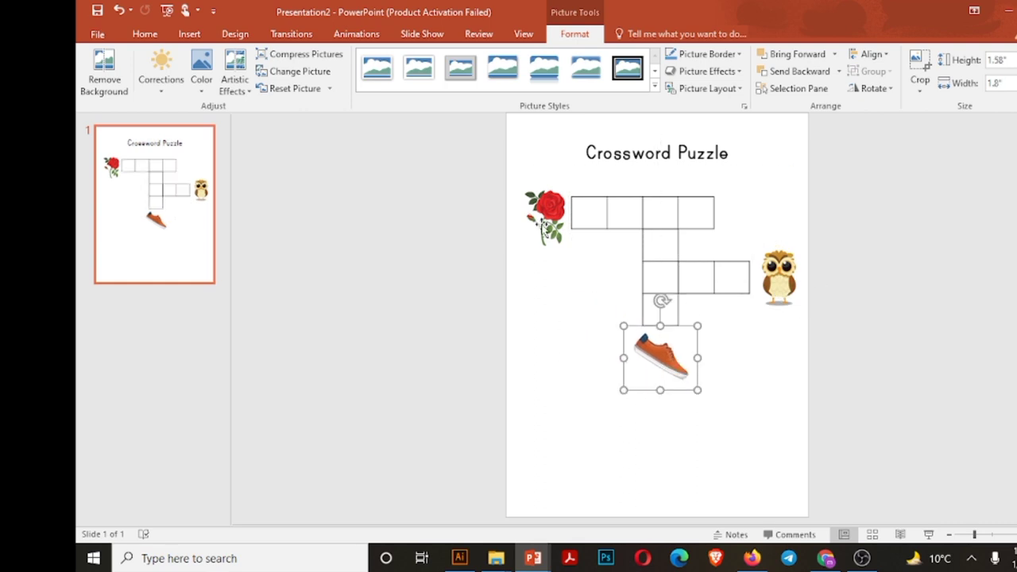
- Select all three tables and pictures together, and shift the whole puzzle slightly right and down
shift+click(544, 227)
shift+click(600, 230)
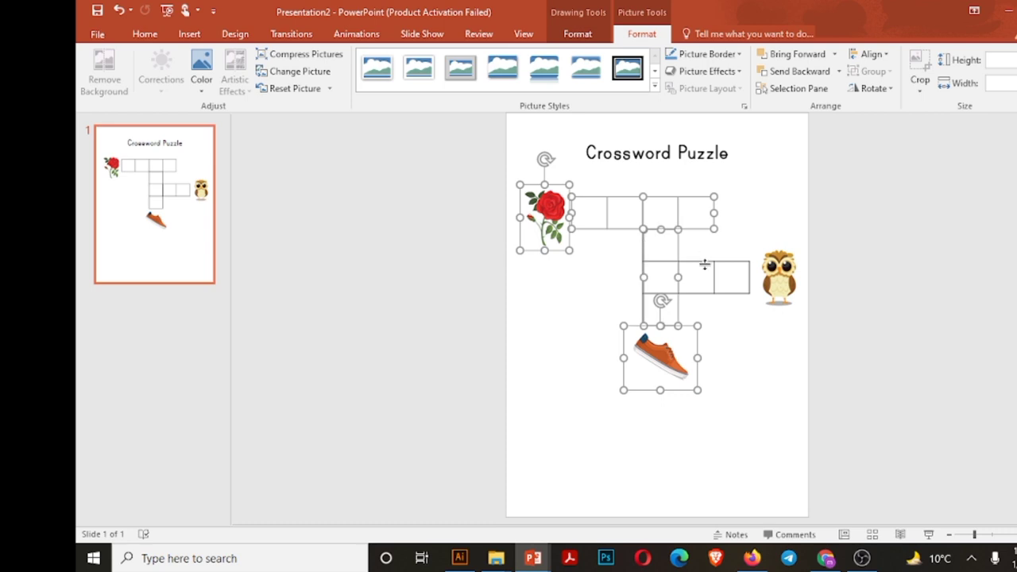
shift+click(770, 270)
mouse_move(770, 270)
mouse_down()
mouse_move(775, 299)
mouse_move(775, 273)
mouse_up()
- Draw a rectangle about 2.93" wide and 1.11" high below the puzzle, with no fill and no outline
click(190, 34)
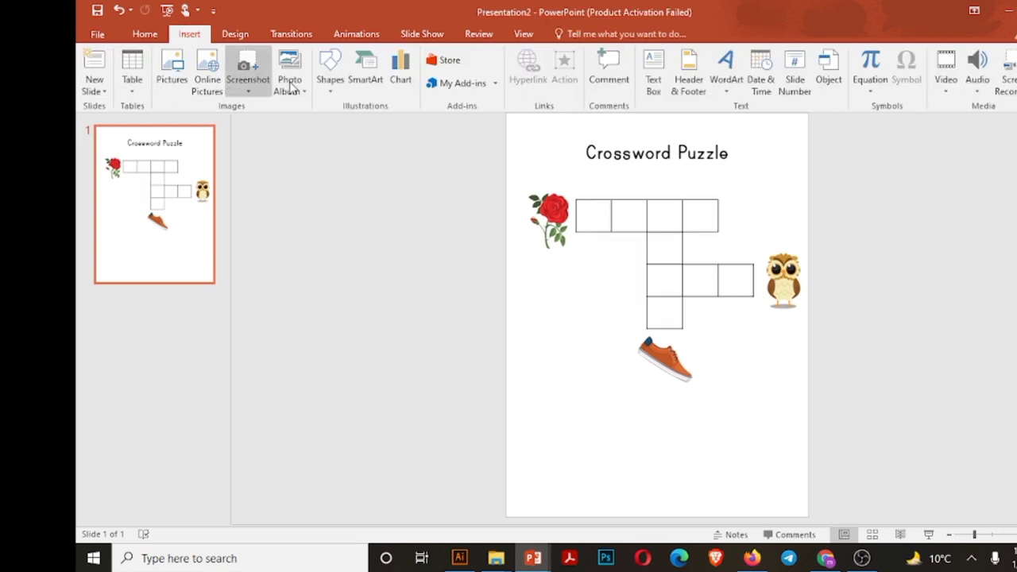
click(329, 71)
click(321, 191)
drag(528, 417, 648, 463)
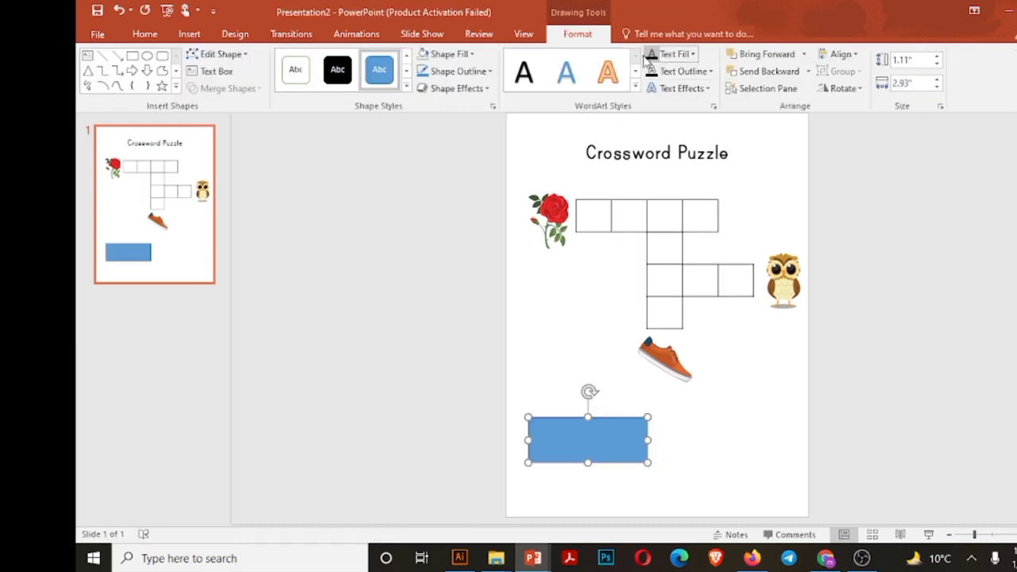
click(423, 54)
click(491, 71)
click(461, 203)
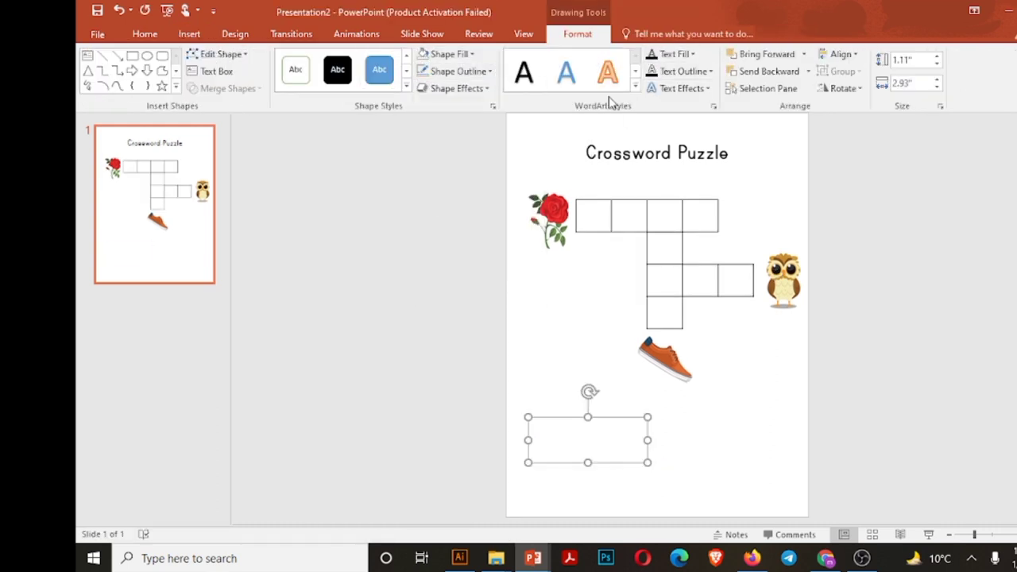
- Enter "Word Bank:" in the rectangle and shrink the box to fit around the text
text(Owl)
text( Bank:)
drag(585, 463, 577, 436)
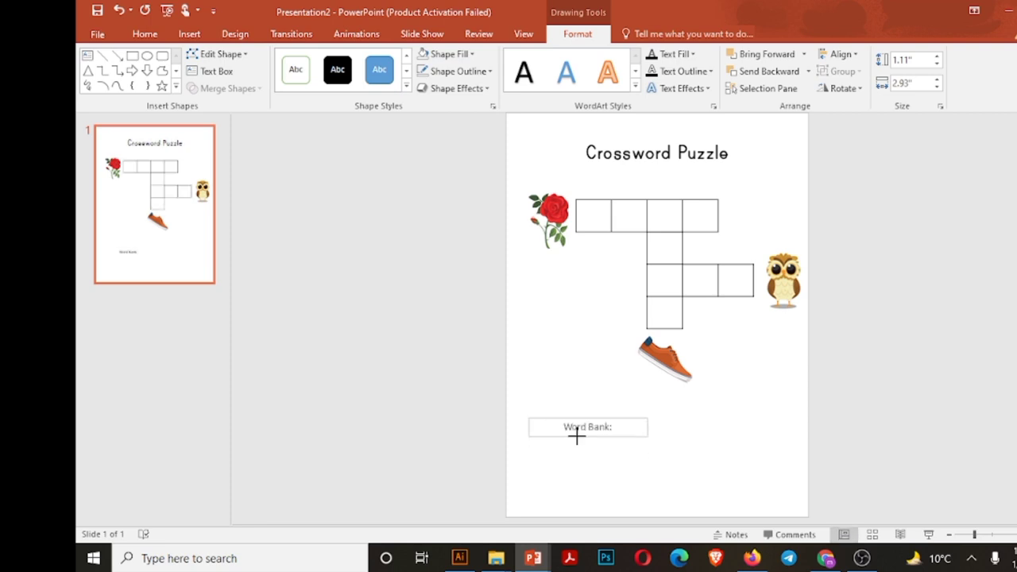
drag(647, 427, 590, 429)
- Format the "Word Bank:" label in bold Print Bold font at 20 pt
click(159, 35)
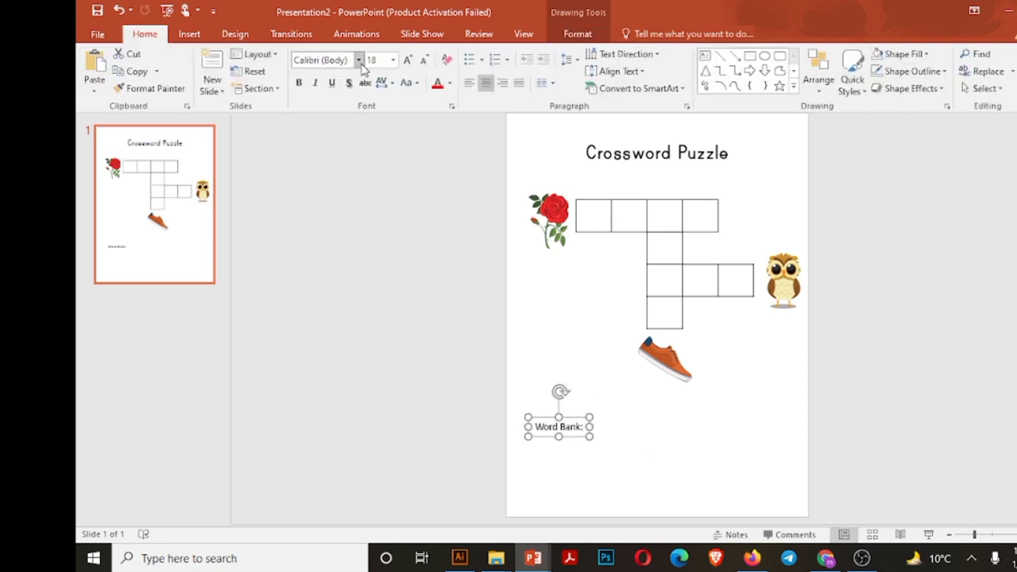
click(359, 60)
click(340, 148)
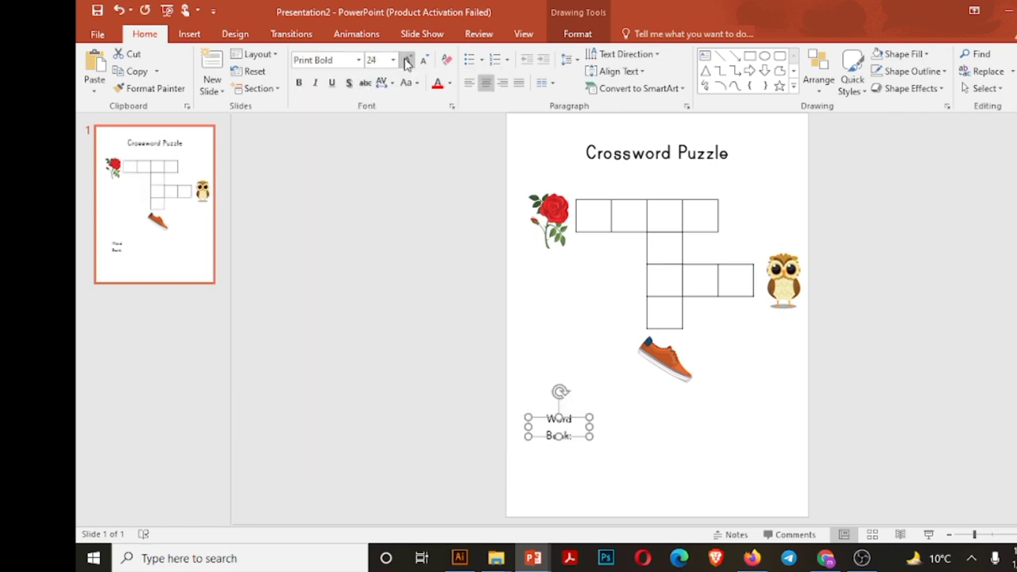
click(422, 63)
- Make three copies of the "Word Bank:" label and spread them in a row below the original
drag(549, 431, 739, 502)
key(ctrl+c)
key(ctrl+v)
key(ctrl+v)
key(ctrl+v)
click(568, 476)
drag(566, 477, 661, 498)
click(558, 467)
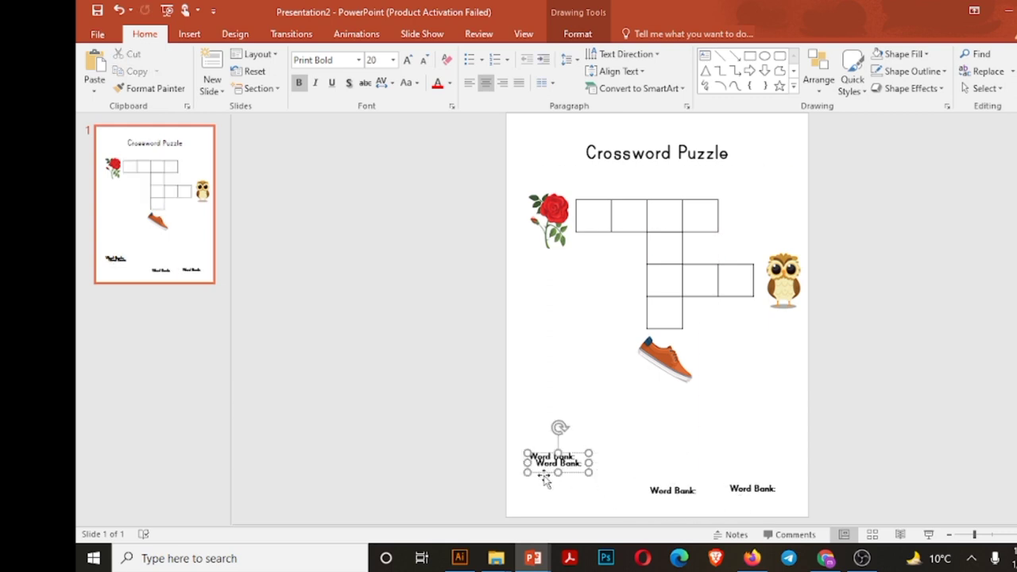
drag(545, 479, 560, 499)
- Select the three copied labels and align them with each other along their tops
click(666, 490)
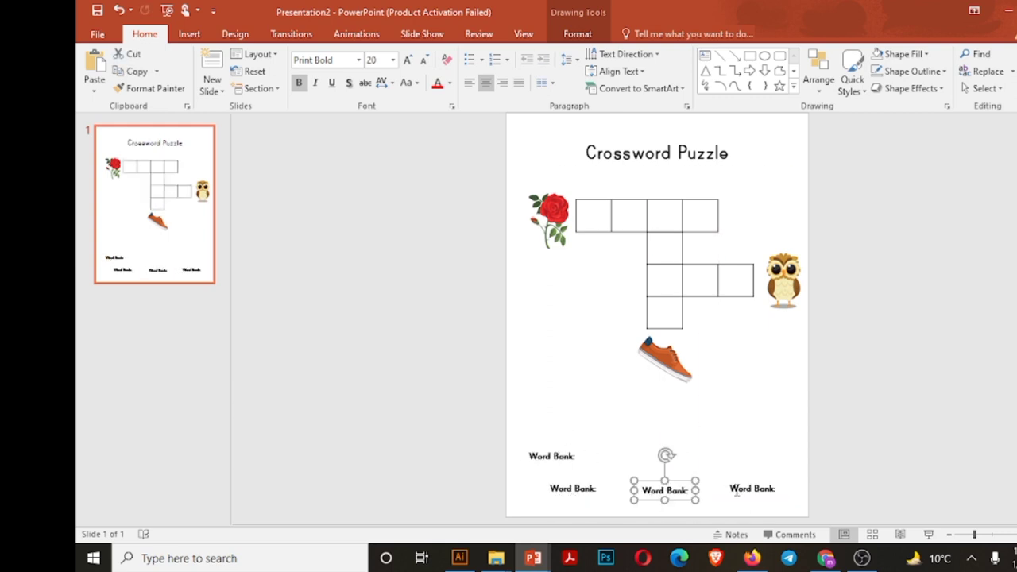
shift+click(752, 488)
shift+click(572, 489)
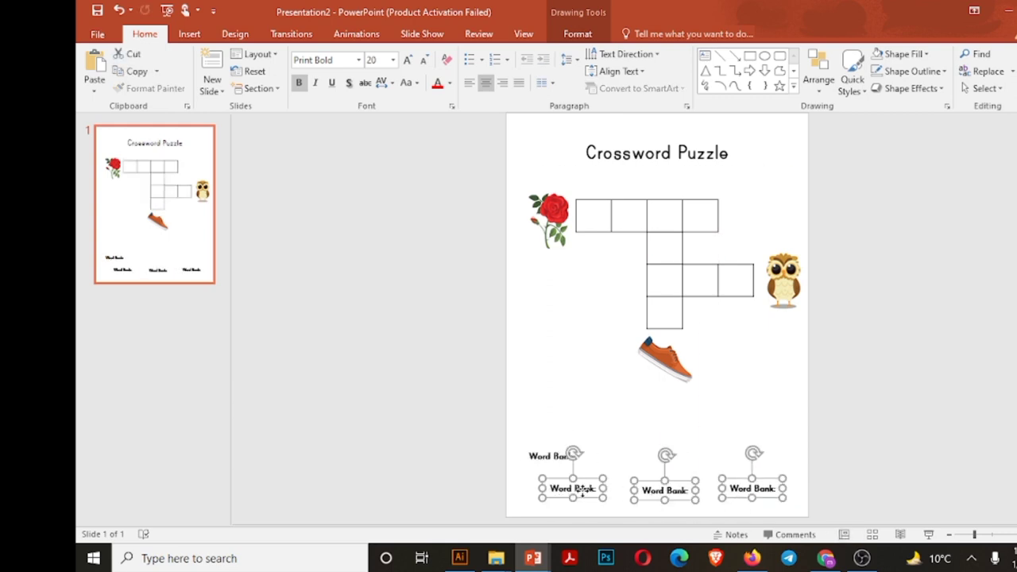
click(814, 95)
mouse_move(896, 284)
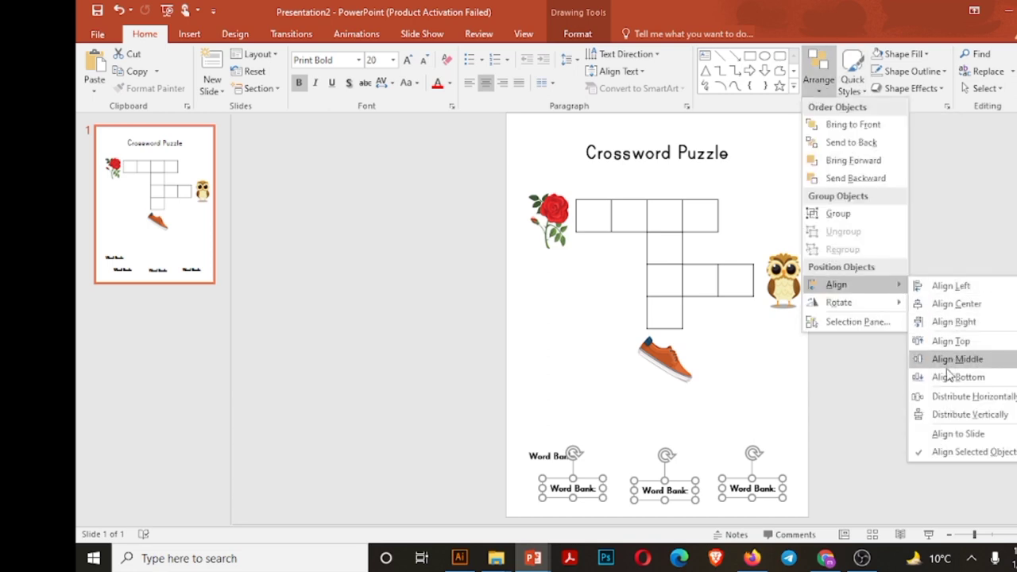
click(949, 340)
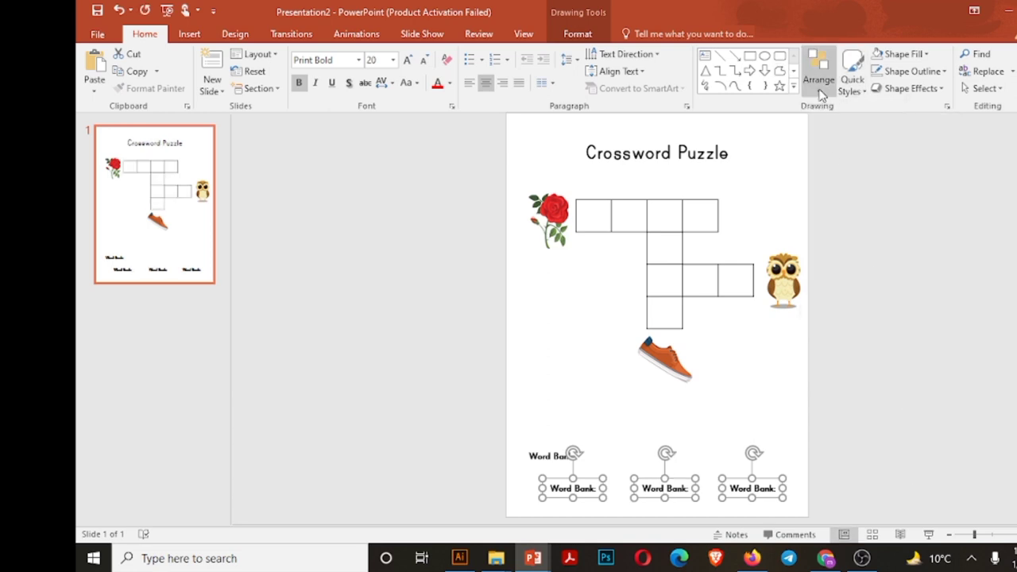
click(821, 94)
mouse_move(842, 284)
click(913, 357)
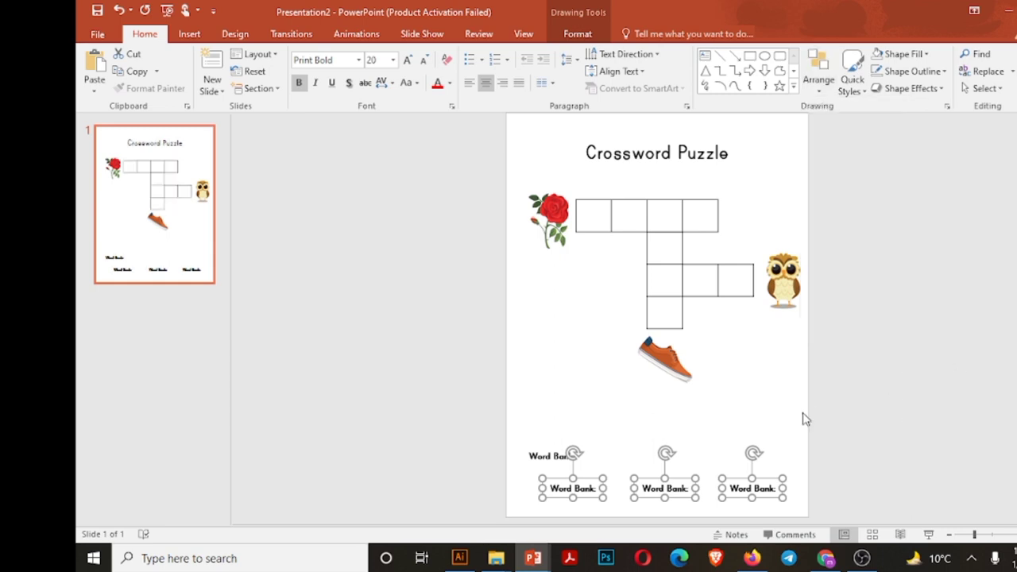
- Remove bold from the three copied labels, and replace the first copy's text with "ROSE"
click(298, 86)
click(589, 487)
key(ctrl+a)
key(BackSpace)
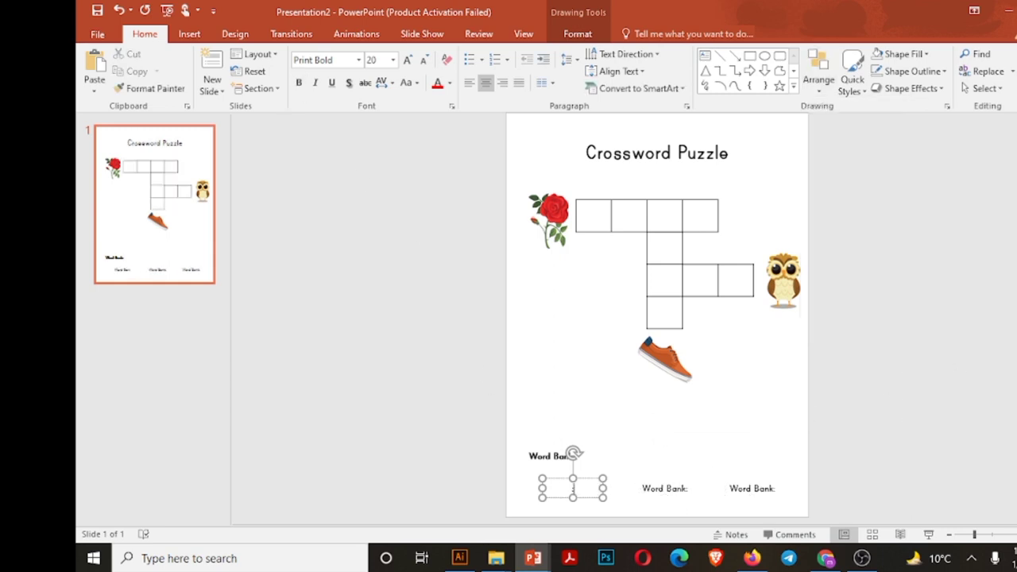
text(ROSWE)
key(BackSpace)
key(BackSpace)
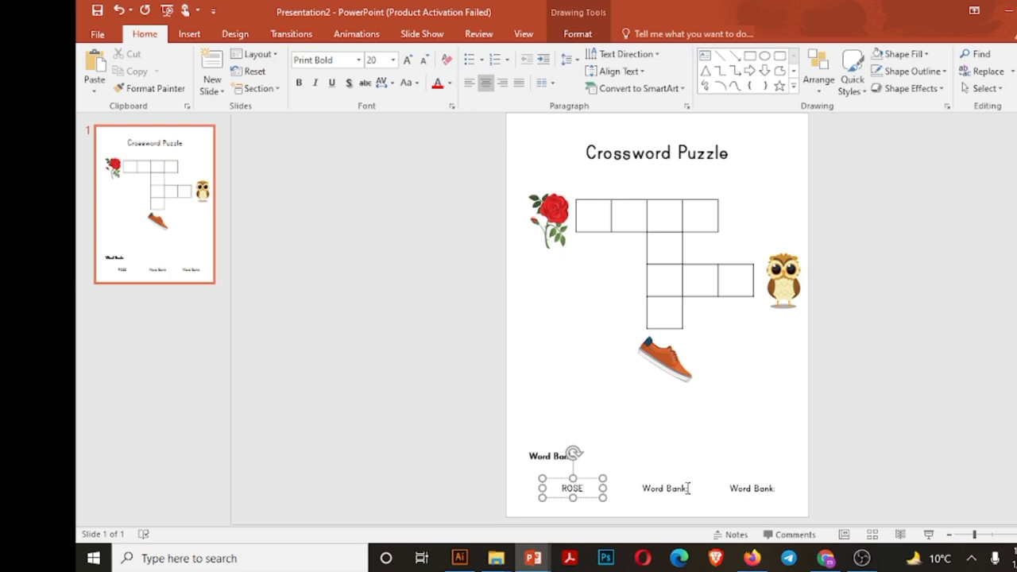
- Replace the text of the two remaining copied labels with "SHOE" and "OWL" to complete the word bank
click(688, 488)
key(ctrl+a)
key(BackSpace)
triple_click(774, 488)
text(O)
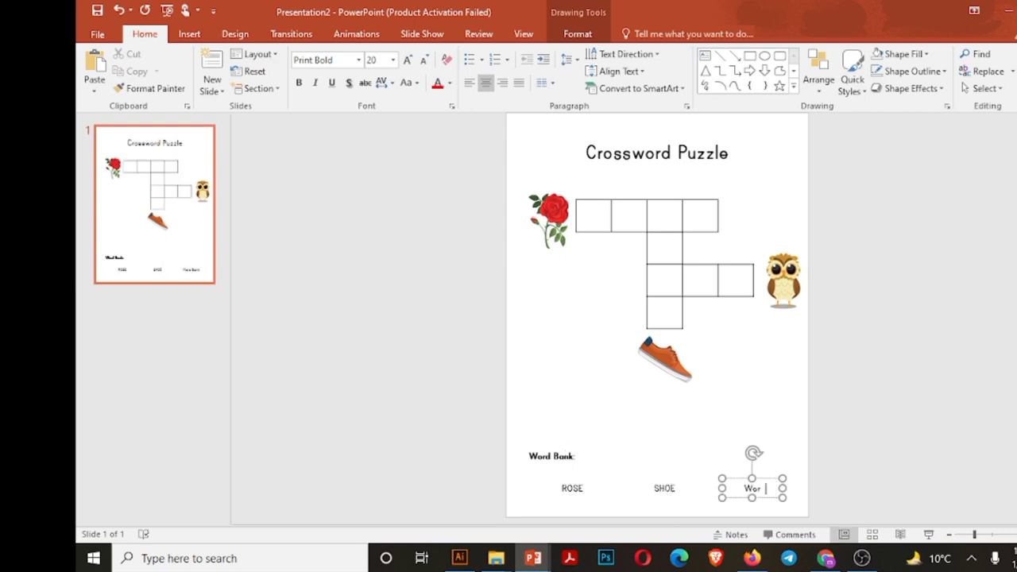
click(426, 335)
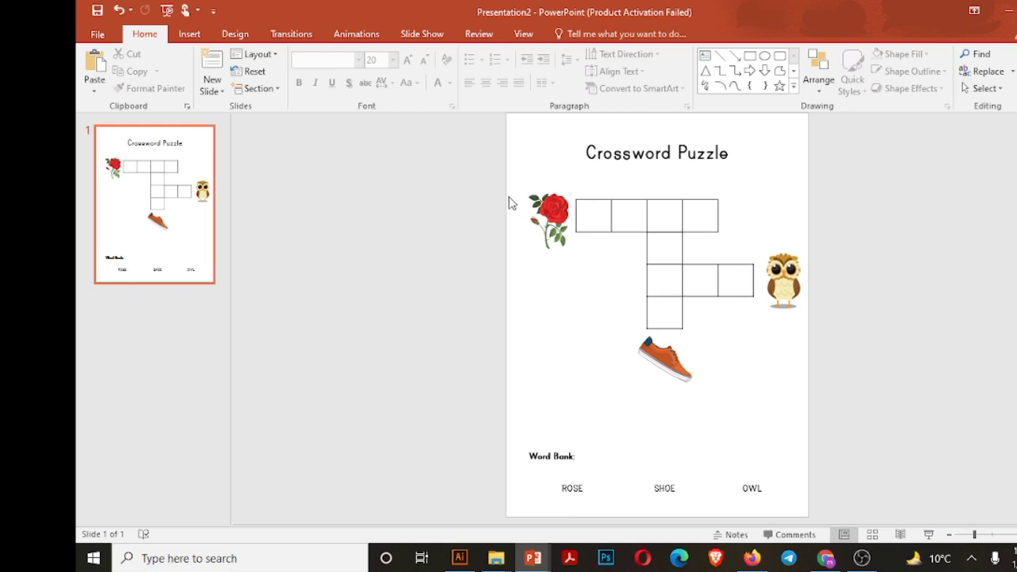
- Select the crossword grid together with its rose, owl and shoe pictures and shift them all slightly left on the page
drag(511, 203, 824, 431)
shift+click(540, 229)
drag(540, 229, 534, 229)
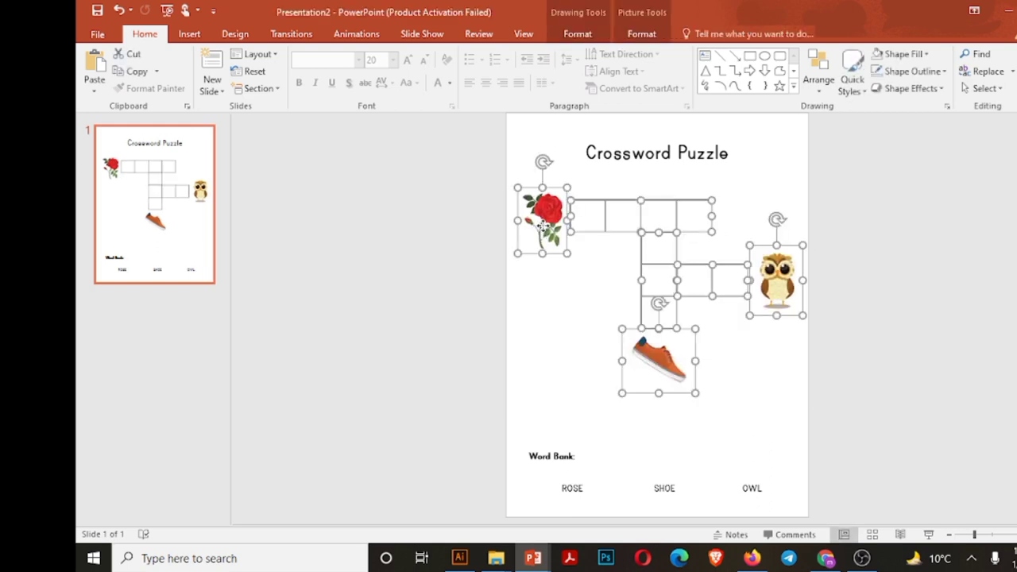
click(601, 345)
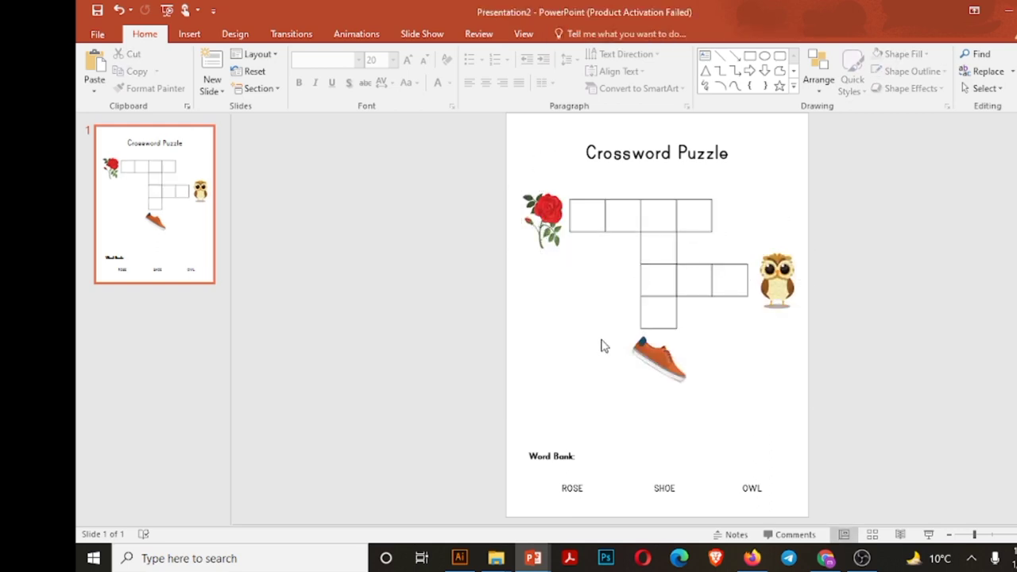
- Move the owl picture slightly left, closer to the end of its word row, and send it to the back
drag(782, 291, 778, 292)
click(818, 75)
click(839, 145)
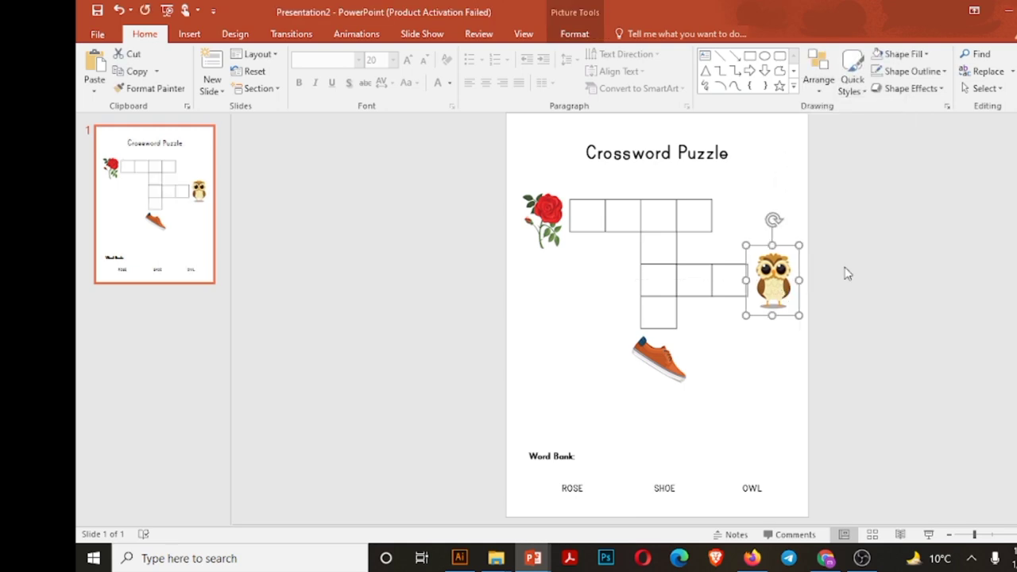
click(851, 346)
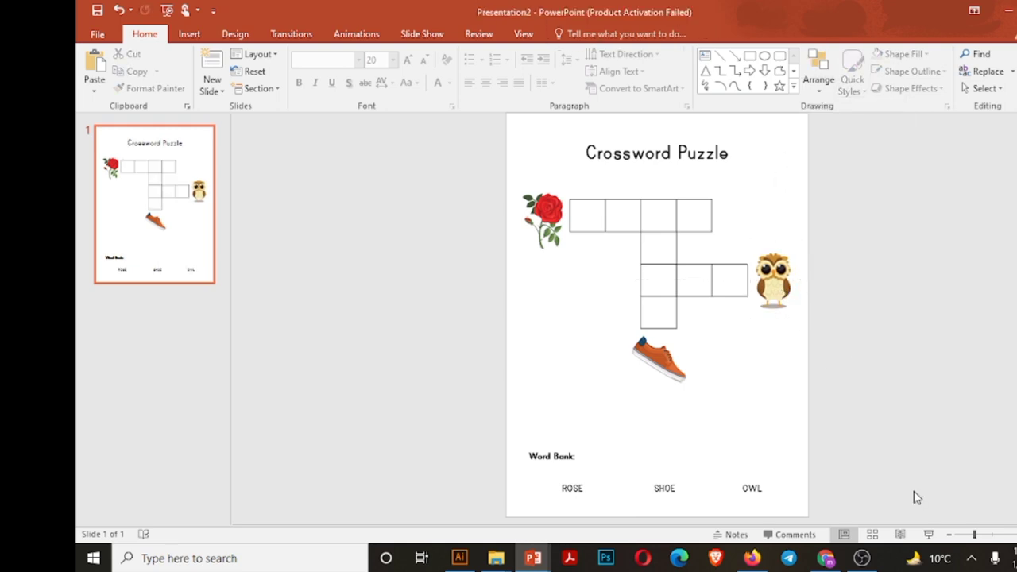